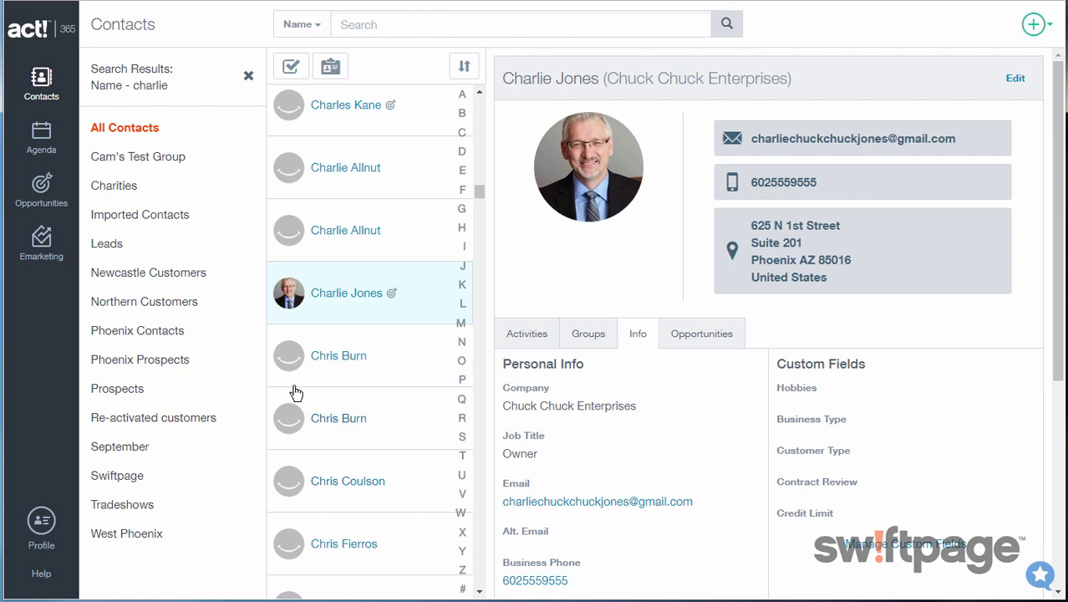
- Show Opportunities as a stage-column pipeline board: 22 open worth $207,487
{"action": "left_click", "coordinate": [42, 188]}
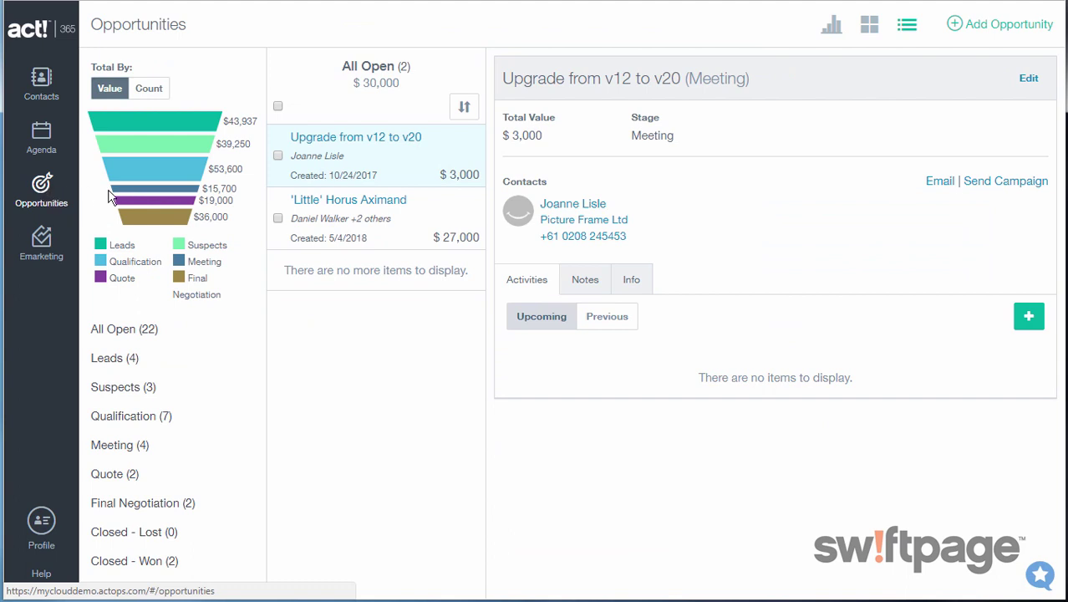
{"action": "left_click", "coordinate": [871, 33]}
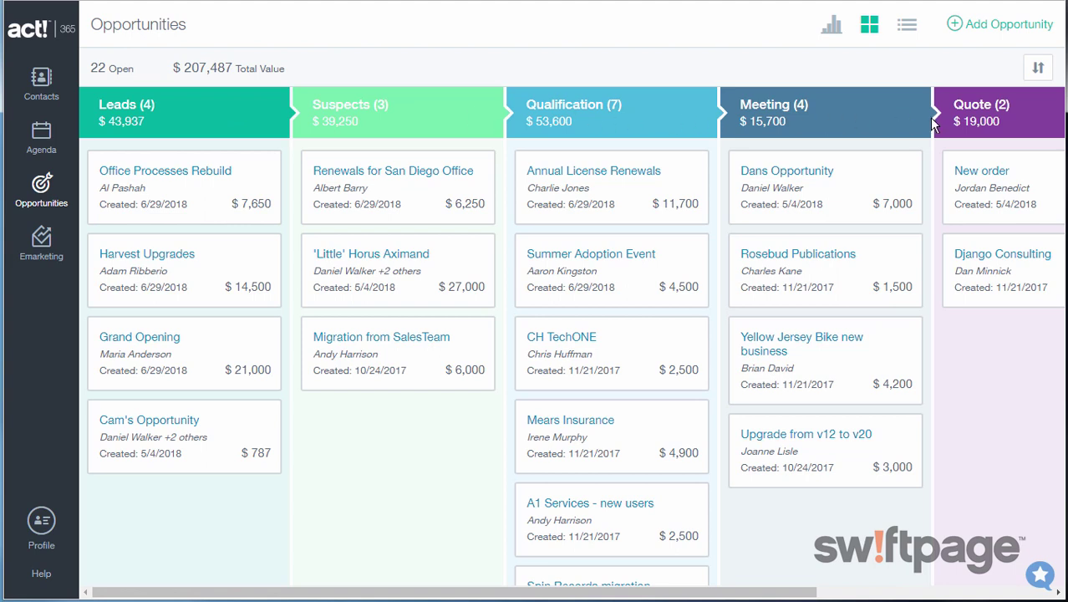
- Drag Cam's Opportunity from Leads into Suspects, then return to the list-with-funnel view
{"action": "left_click", "coordinate": [1038, 70]}
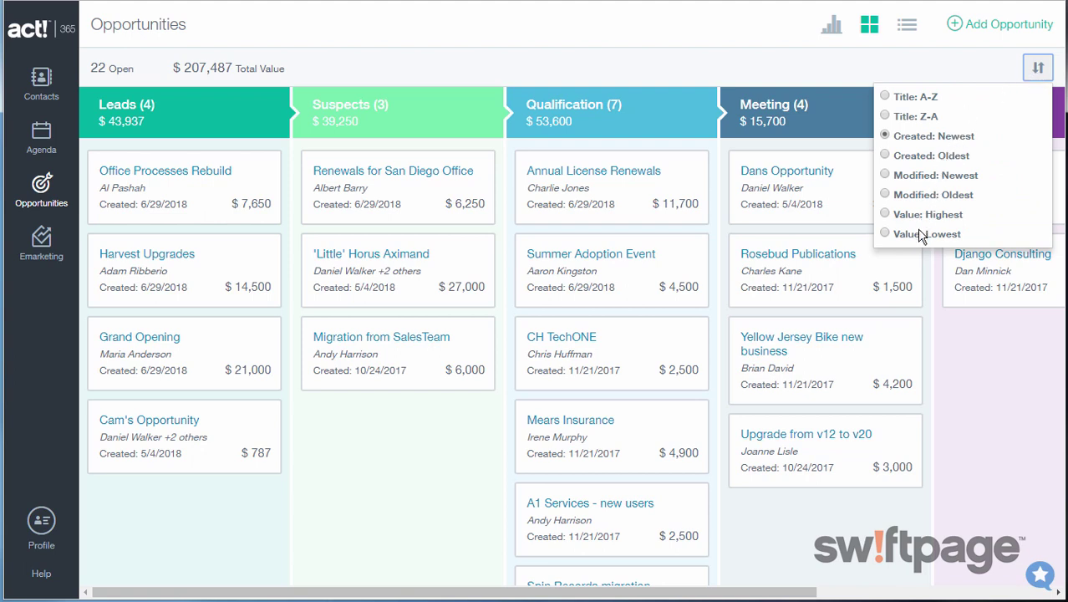
{"action": "left_click", "coordinate": [1028, 67]}
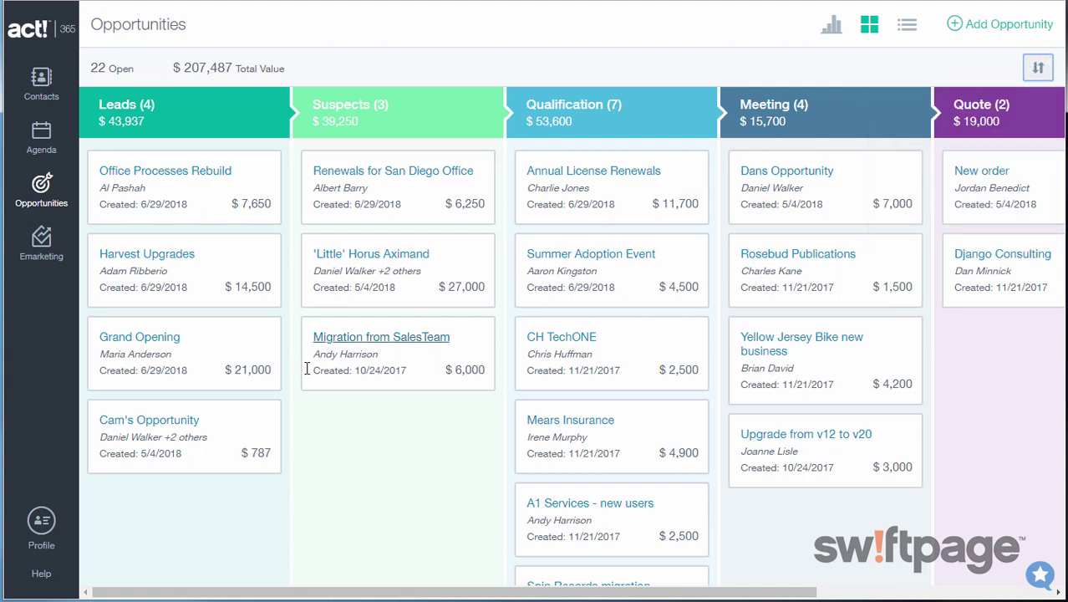
{"action": "left_click_drag", "start_coordinate": [224, 430], "coordinate": [429, 433]}
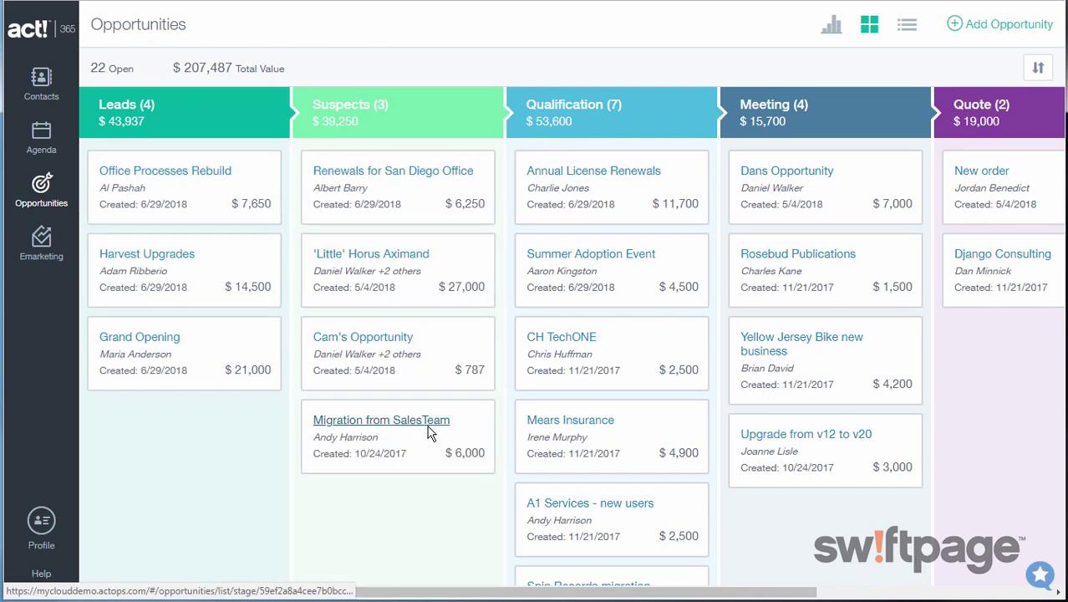
{"action": "left_click", "coordinate": [908, 28]}
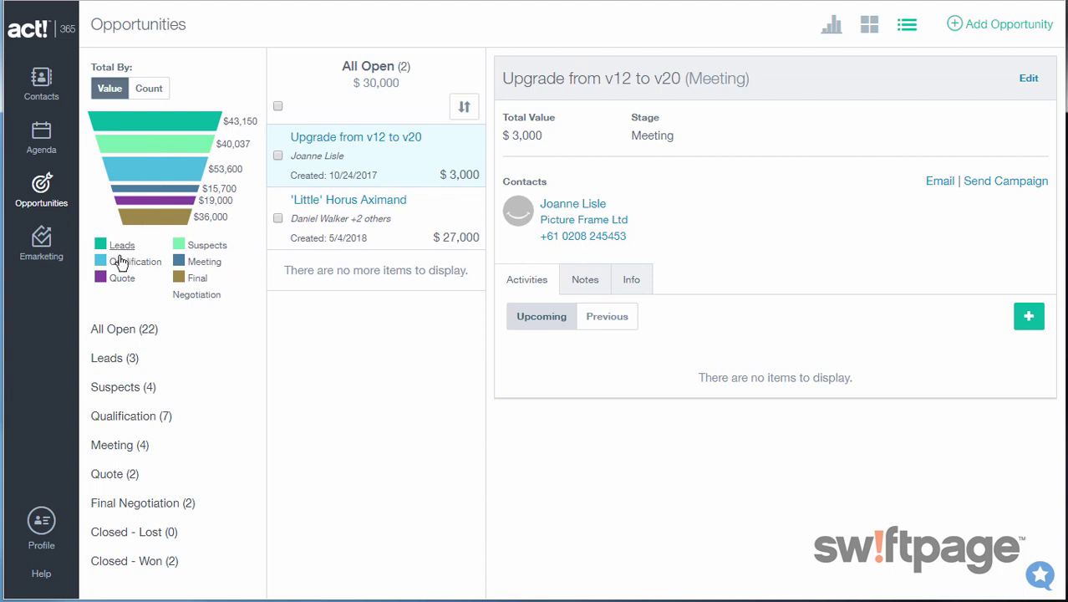
- Show all 22 open opportunities with the funnel totalled by count, filtering by Qualification, then Meeting
{"action": "left_click", "coordinate": [125, 328]}
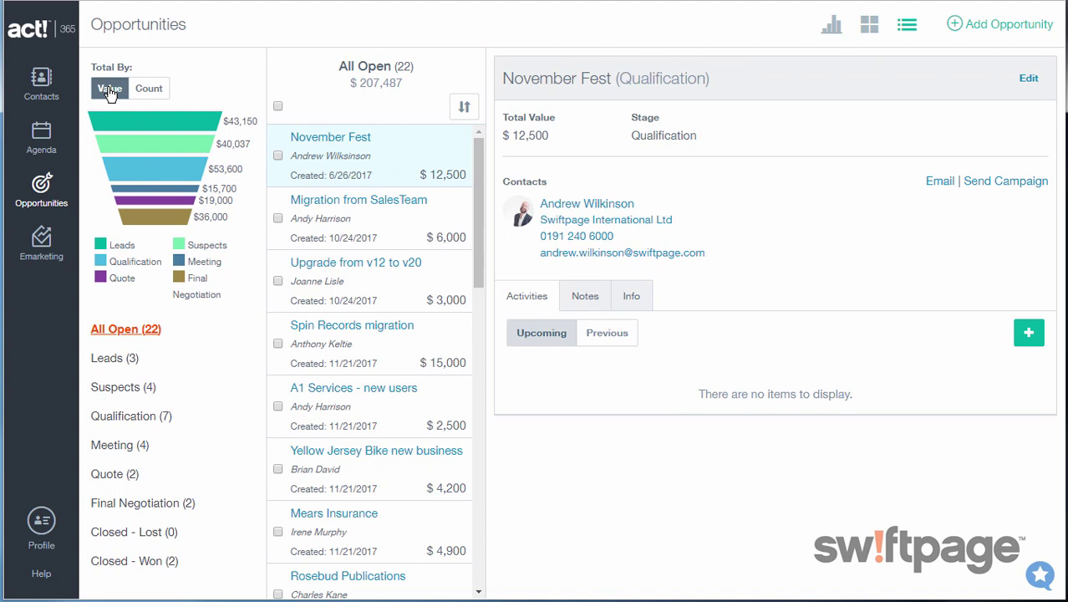
{"action": "left_click", "coordinate": [149, 91]}
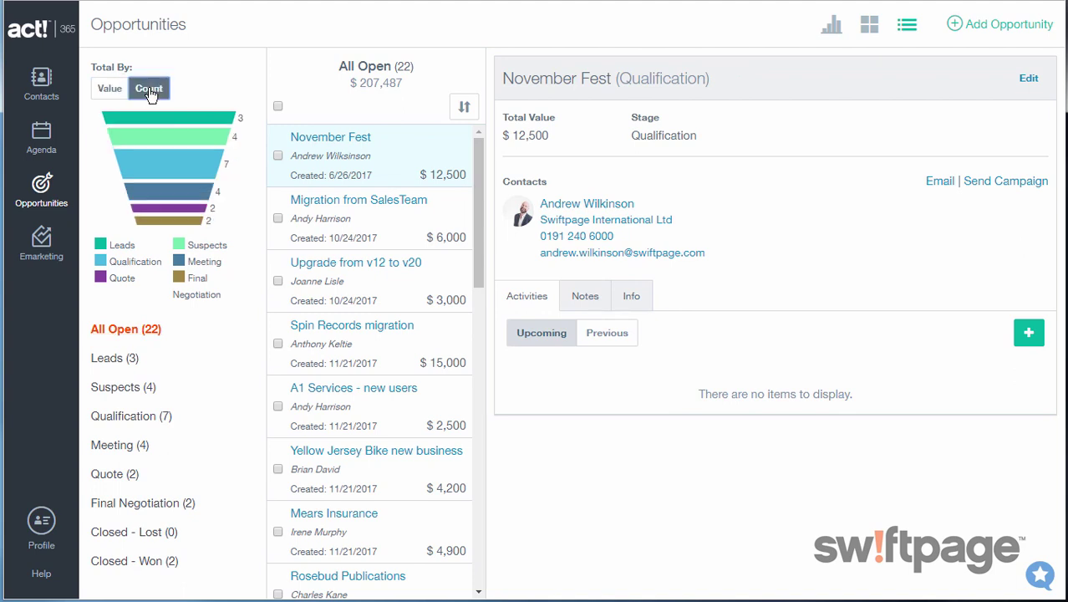
{"action": "left_click", "coordinate": [185, 171]}
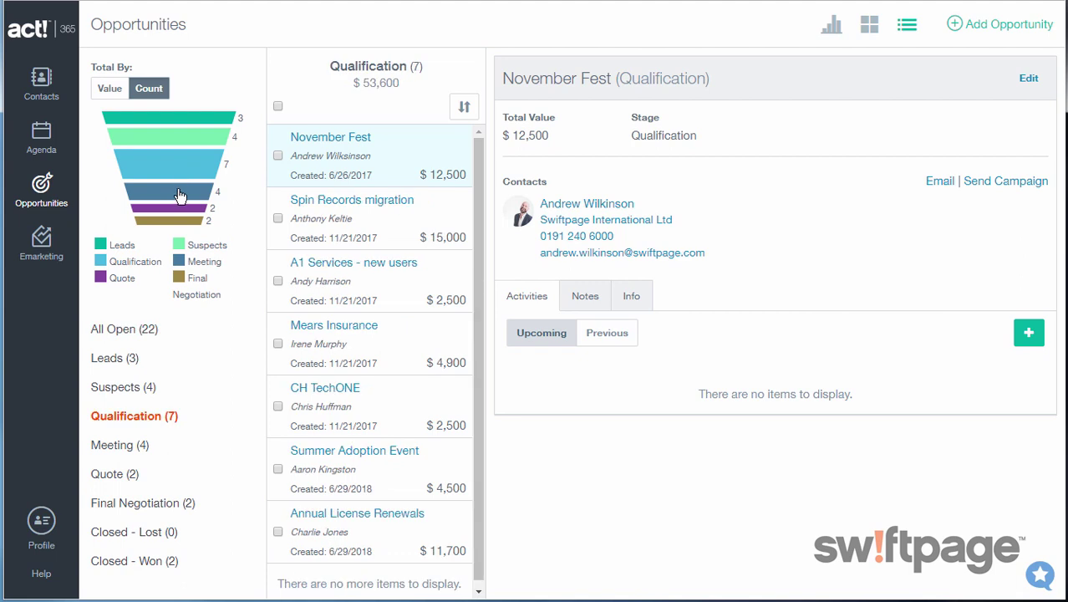
{"action": "left_click", "coordinate": [178, 196]}
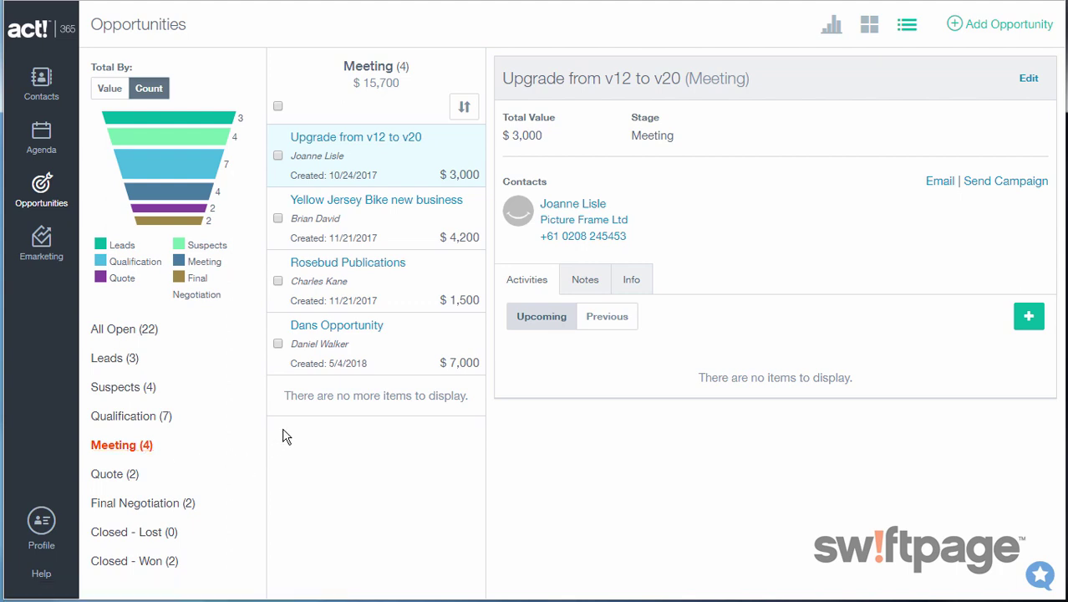
- Browse several Meeting opportunities, then filter back to Qualification and select Summer Adoption Event
{"action": "left_click", "coordinate": [465, 110]}
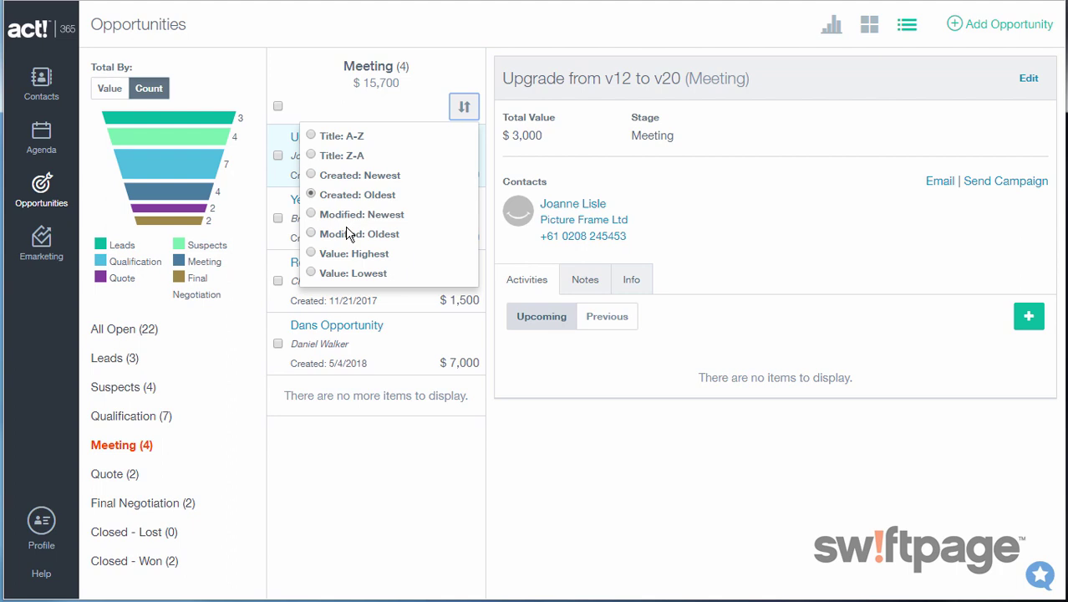
{"action": "left_click", "coordinate": [356, 401]}
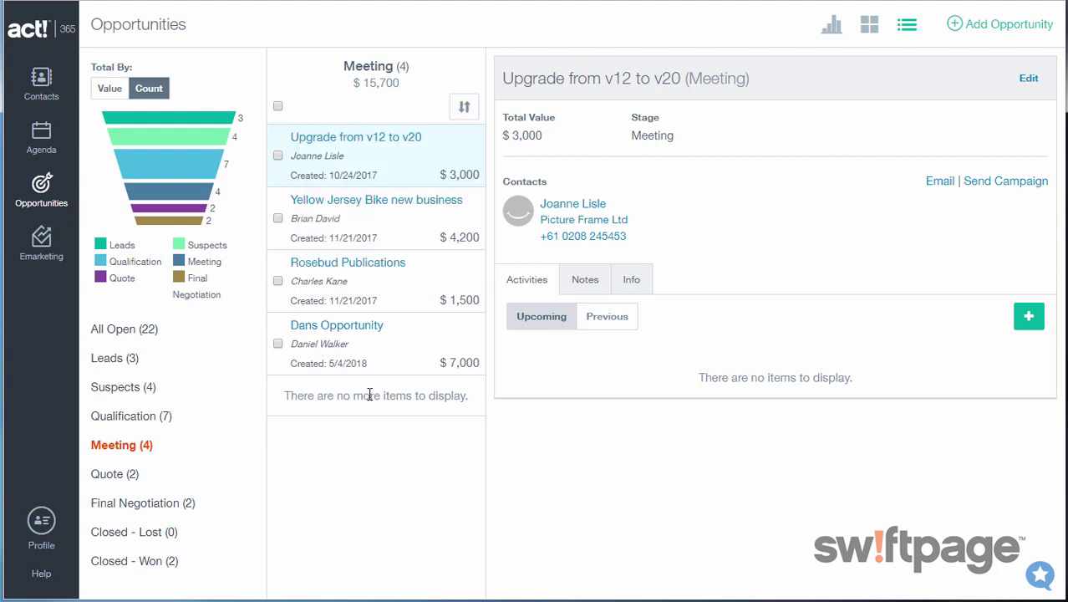
{"action": "left_click", "coordinate": [361, 266]}
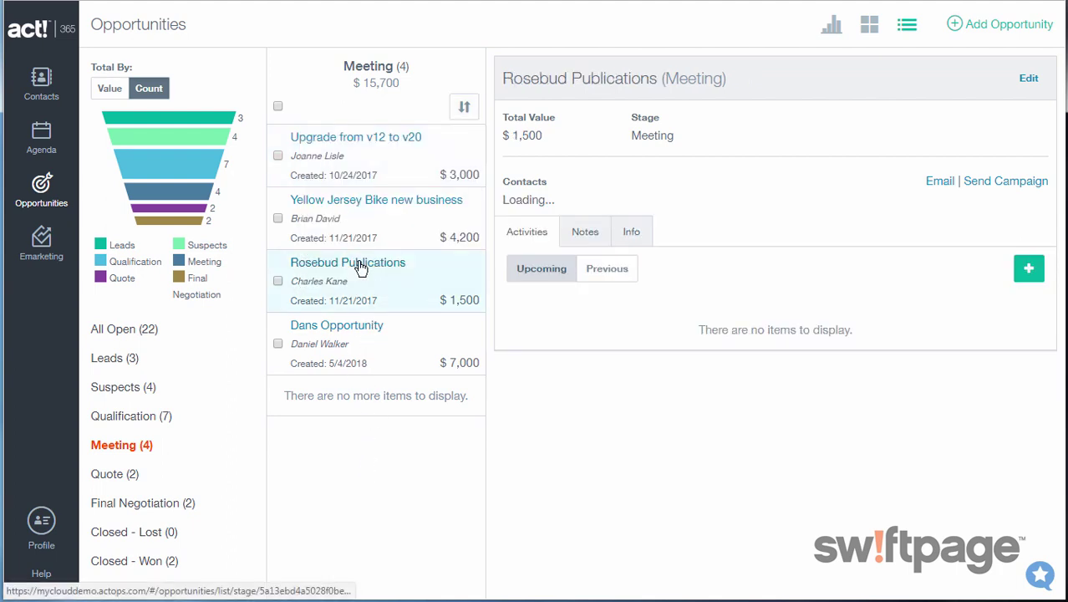
{"action": "left_click", "coordinate": [349, 207]}
{"action": "left_click", "coordinate": [345, 150]}
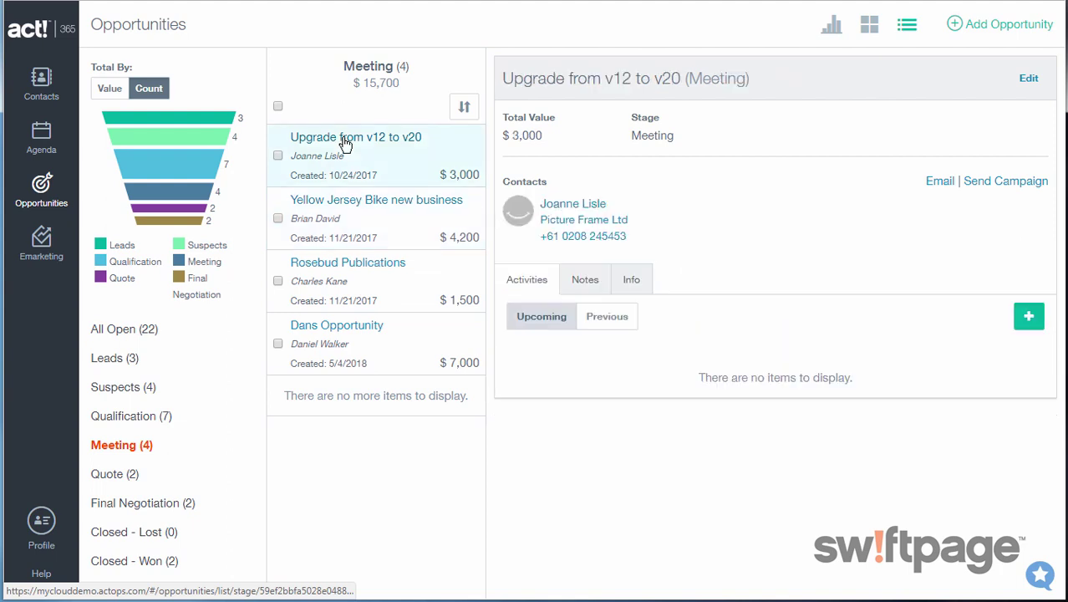
{"action": "left_click", "coordinate": [197, 170]}
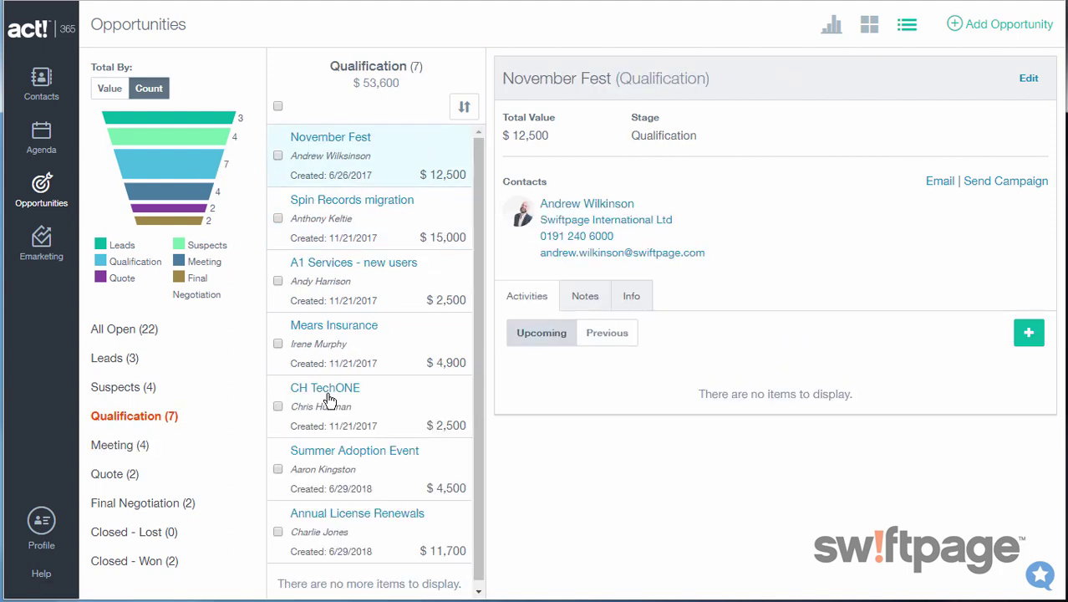
{"action": "left_click", "coordinate": [365, 458]}
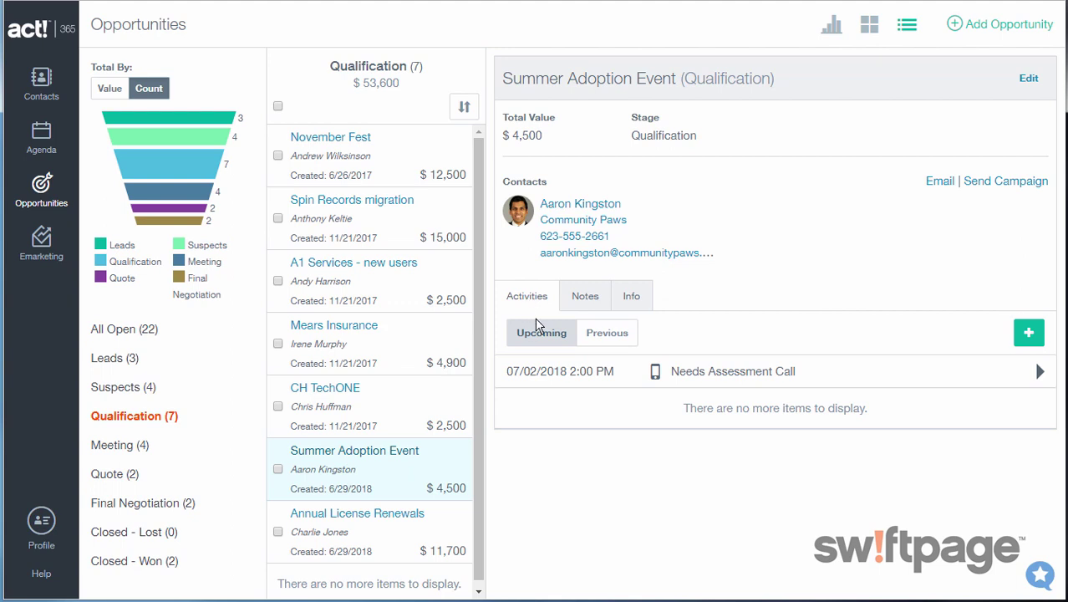
- Review Summer Adoption Event's notes and info (close 7/16/2018, Medium priority), then check its box
{"action": "left_click", "coordinate": [602, 305]}
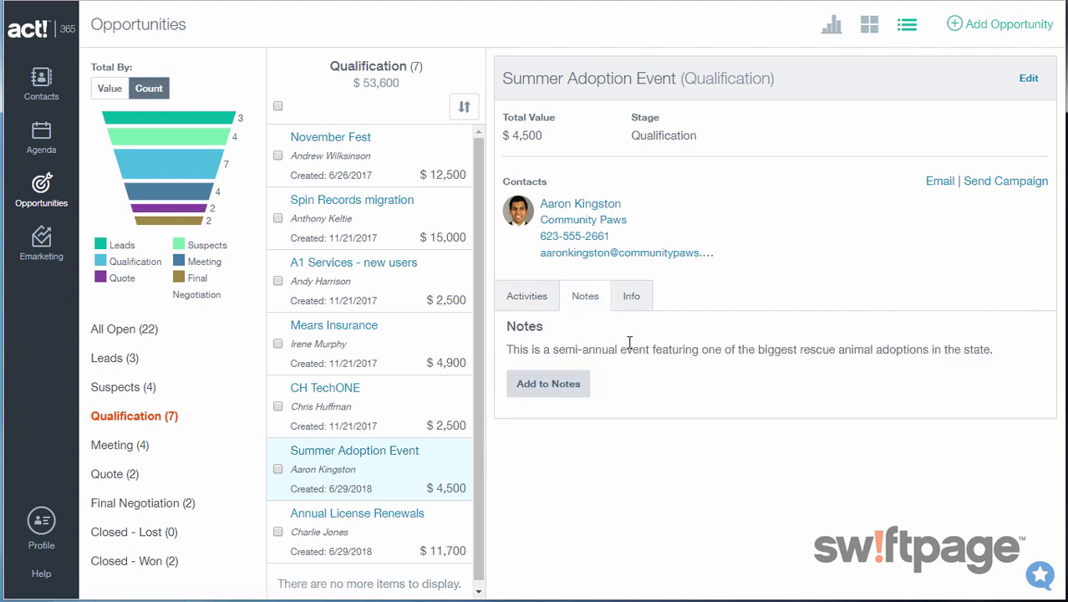
{"action": "left_click", "coordinate": [632, 302]}
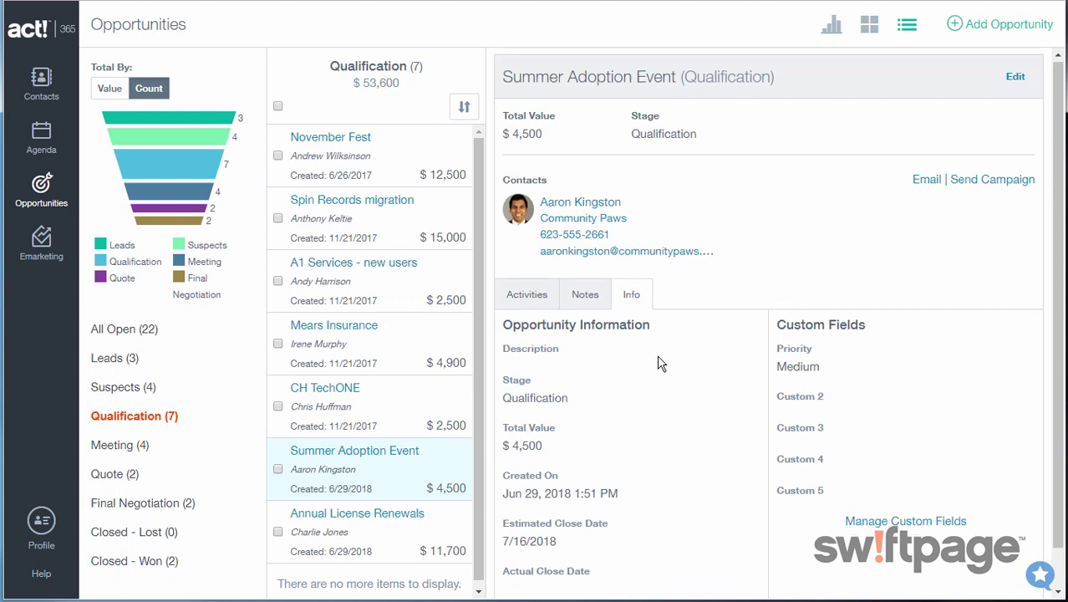
{"action": "scroll", "coordinate": [661, 361], "scroll_direction": "down", "scroll_amount": 1}
{"action": "scroll", "coordinate": [660, 361], "scroll_direction": "up", "scroll_amount": 1}
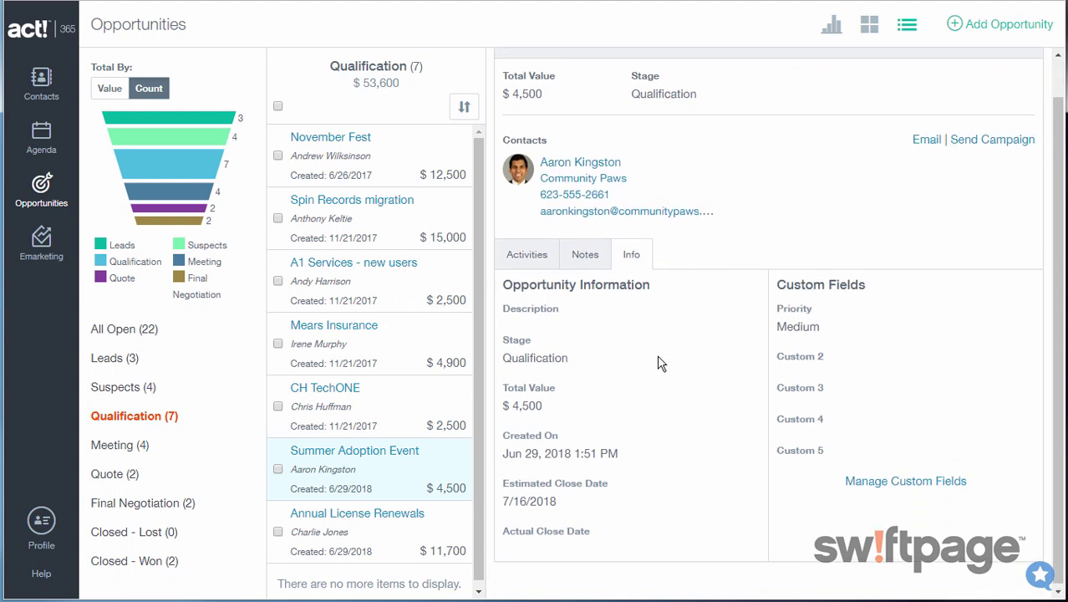
{"action": "left_click", "coordinate": [278, 469]}
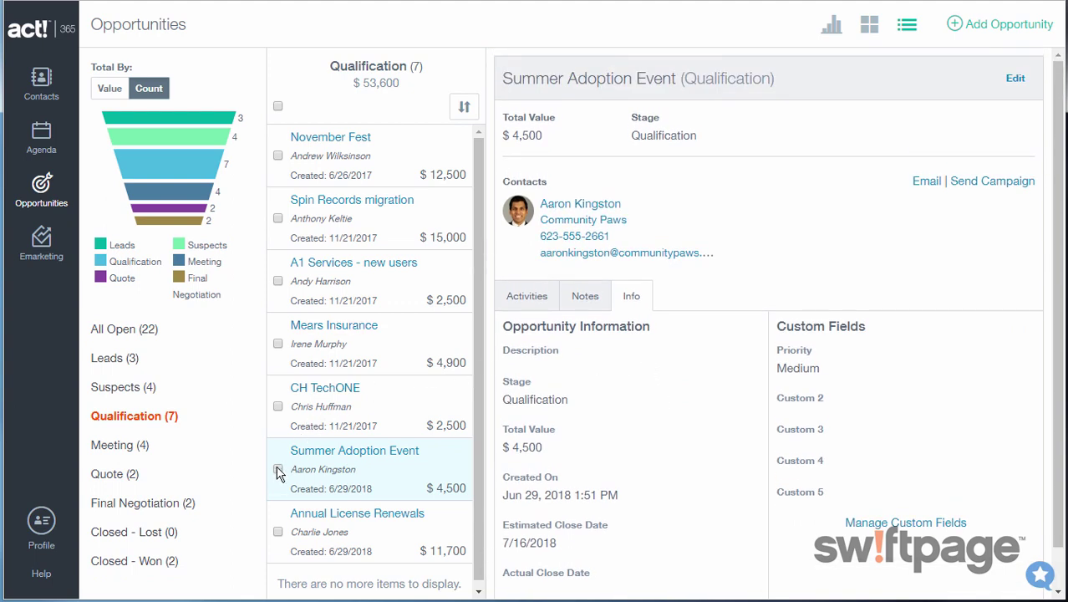
- Bulk-update CH TechONE and Summer Adoption Event to Meeting, then view the six Meeting opportunities
{"action": "left_click", "coordinate": [278, 406]}
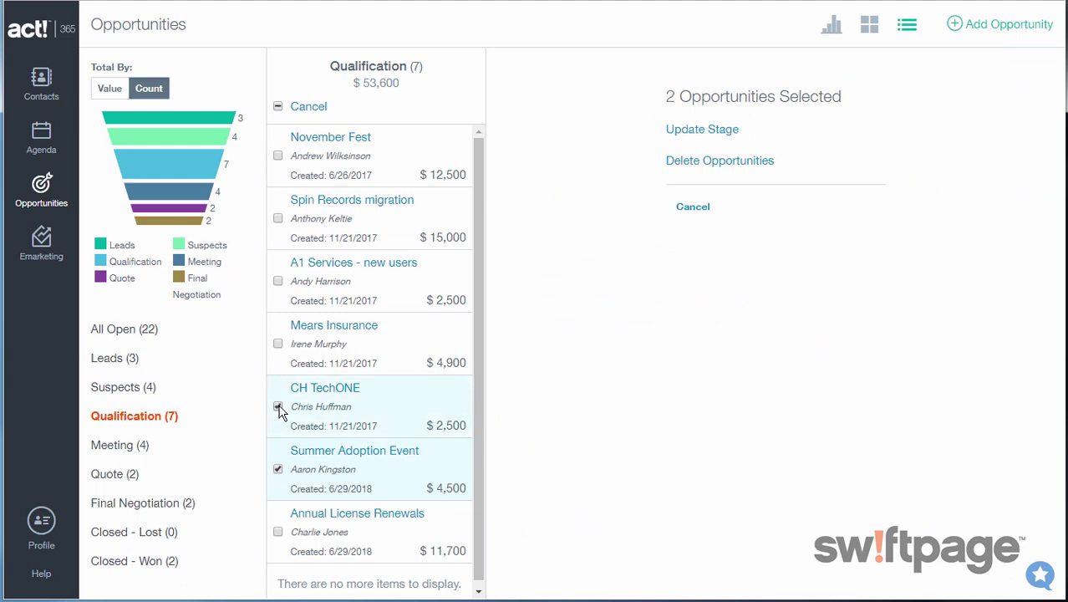
{"action": "left_click", "coordinate": [724, 133]}
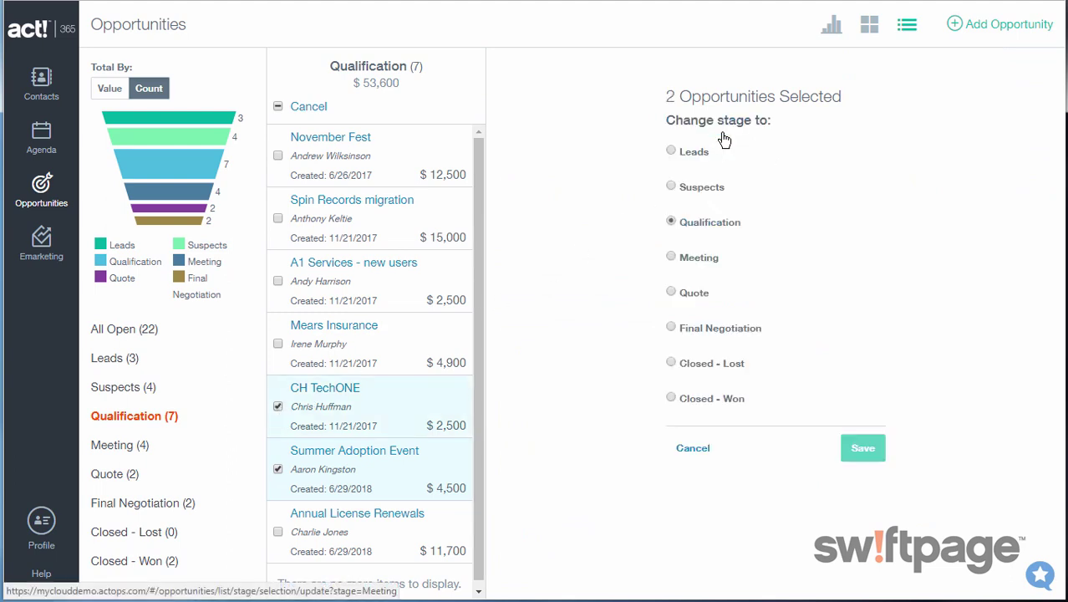
{"action": "left_click", "coordinate": [671, 257]}
{"action": "left_click", "coordinate": [855, 449]}
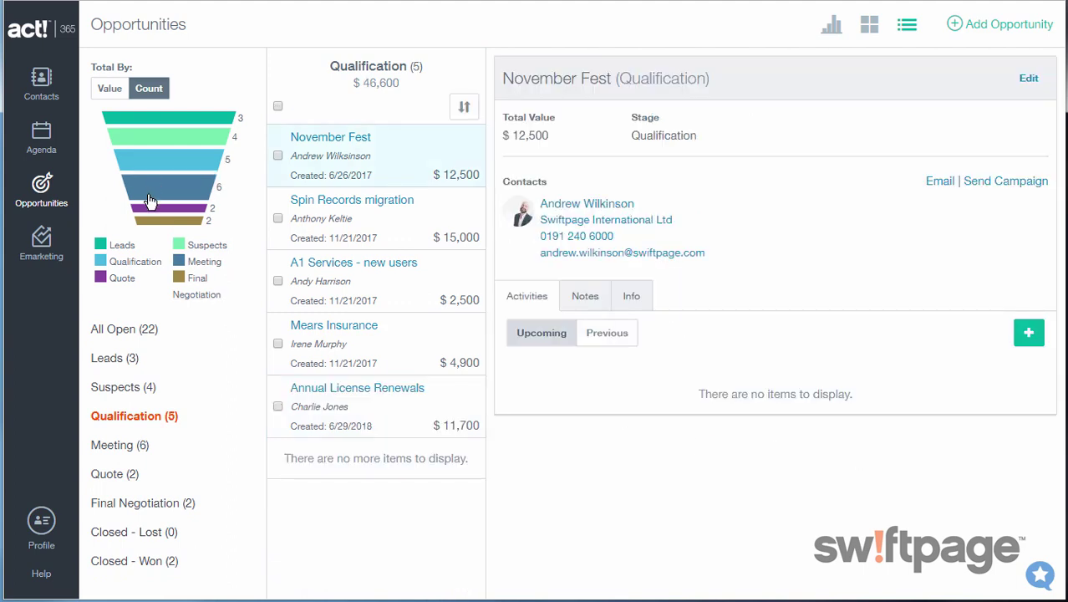
{"action": "left_click", "coordinate": [147, 445]}
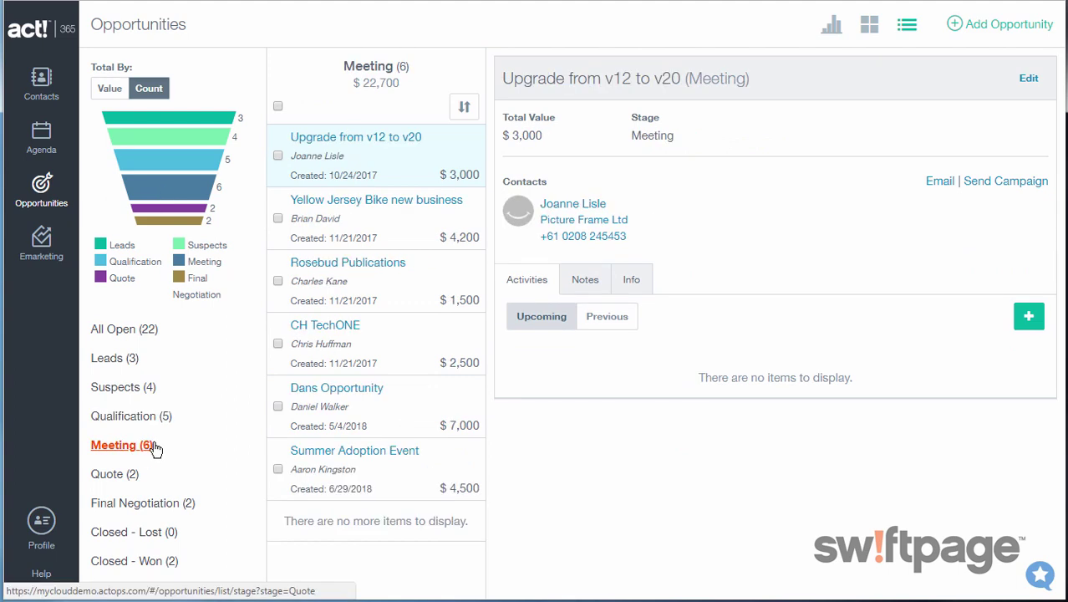
{"action": "left_click", "coordinate": [354, 464]}
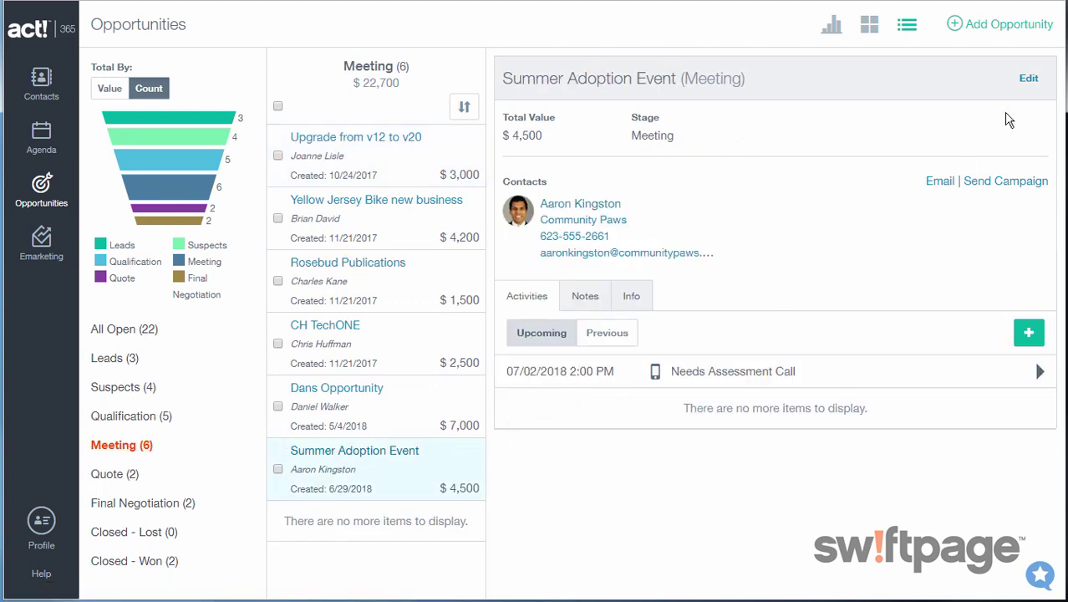
- Edit Summer Adoption Event to a $4,750 total value and Qualification stage, and save
{"action": "left_click", "coordinate": [1027, 81]}
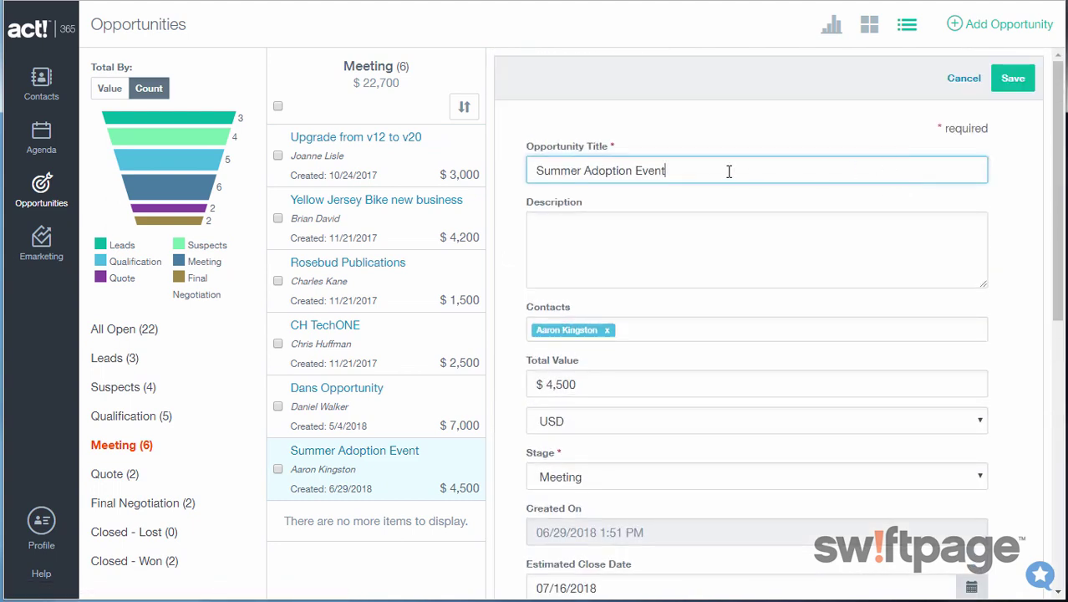
{"action": "scroll", "coordinate": [701, 231], "scroll_direction": "down", "scroll_amount": 3}
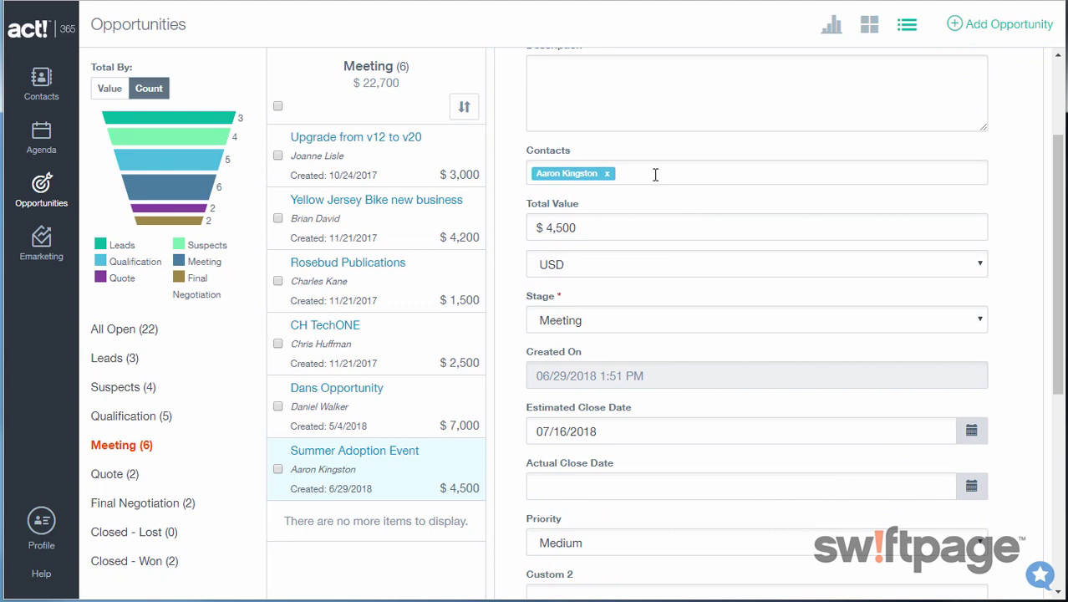
{"action": "left_click_drag", "start_coordinate": [577, 230], "coordinate": [559, 237]}
{"action": "type", "text": "750"}
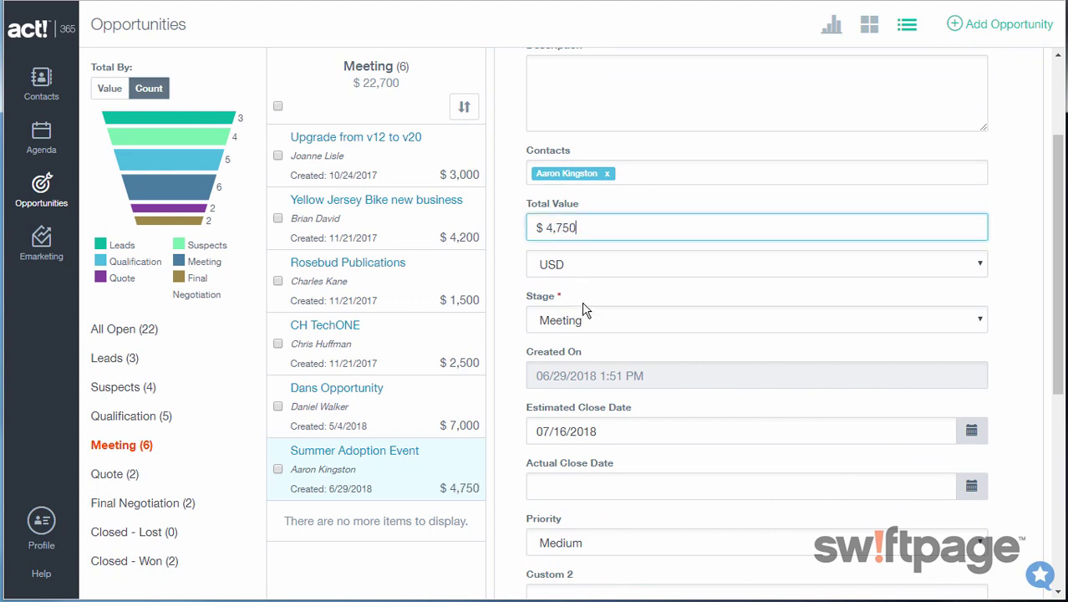
{"action": "left_click", "coordinate": [592, 321]}
{"action": "left_click", "coordinate": [586, 371]}
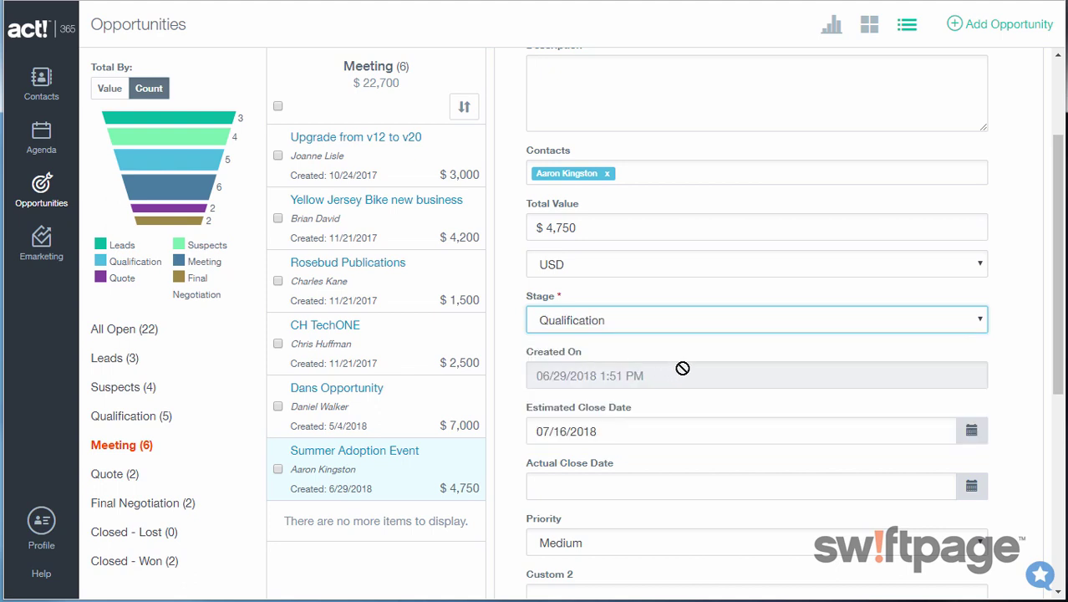
{"action": "scroll", "coordinate": [731, 434], "scroll_direction": "down", "scroll_amount": 5}
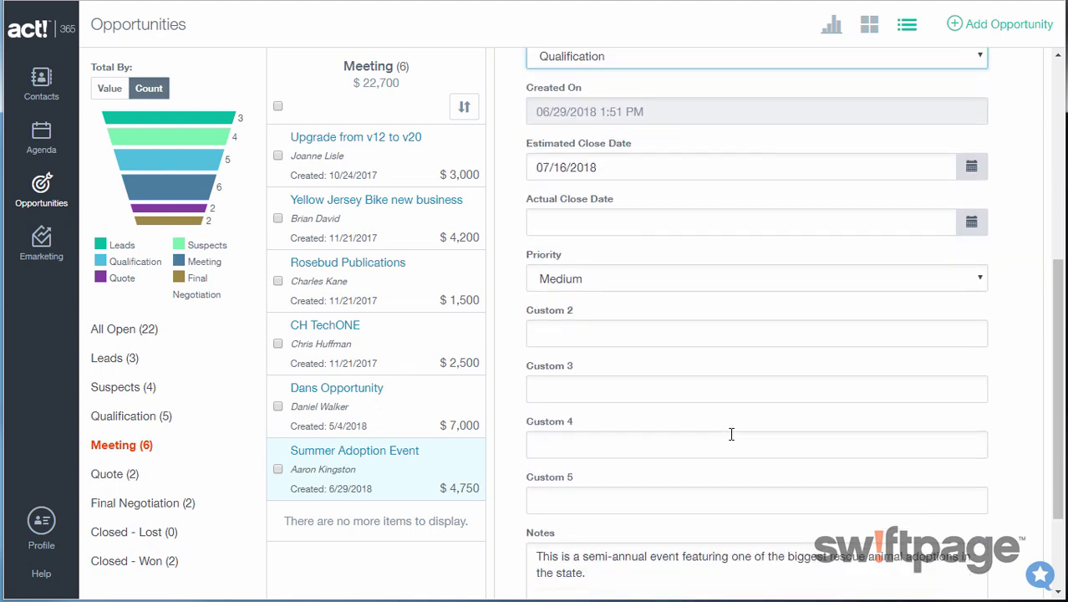
{"action": "left_click", "coordinate": [1012, 537]}
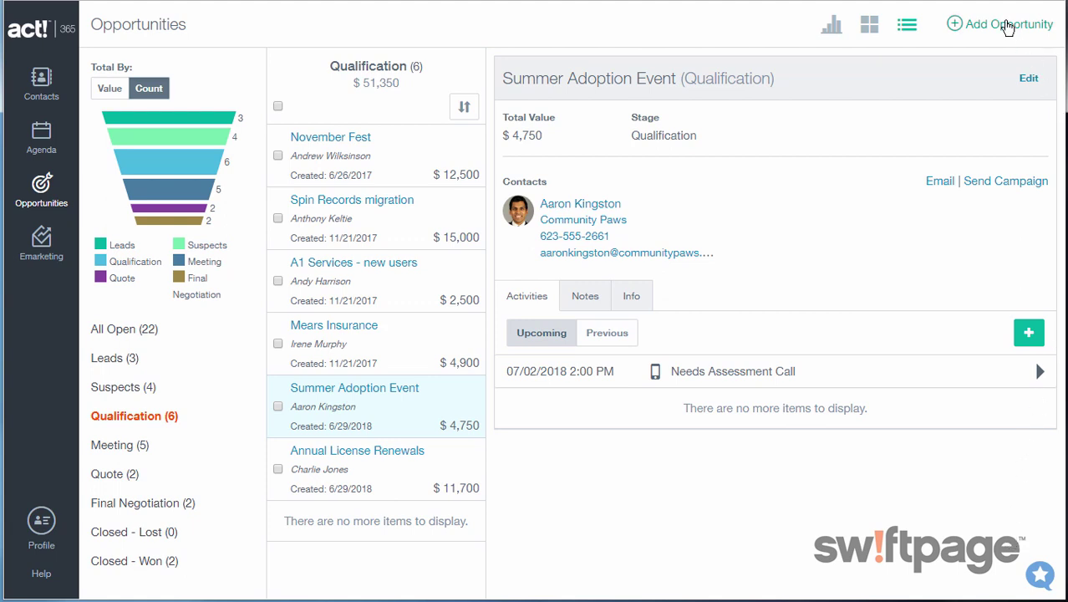
- Start a 'December Renewals' opportunity linked to the matching contact, with a 3,500 total value
{"action": "left_click", "coordinate": [1008, 26]}
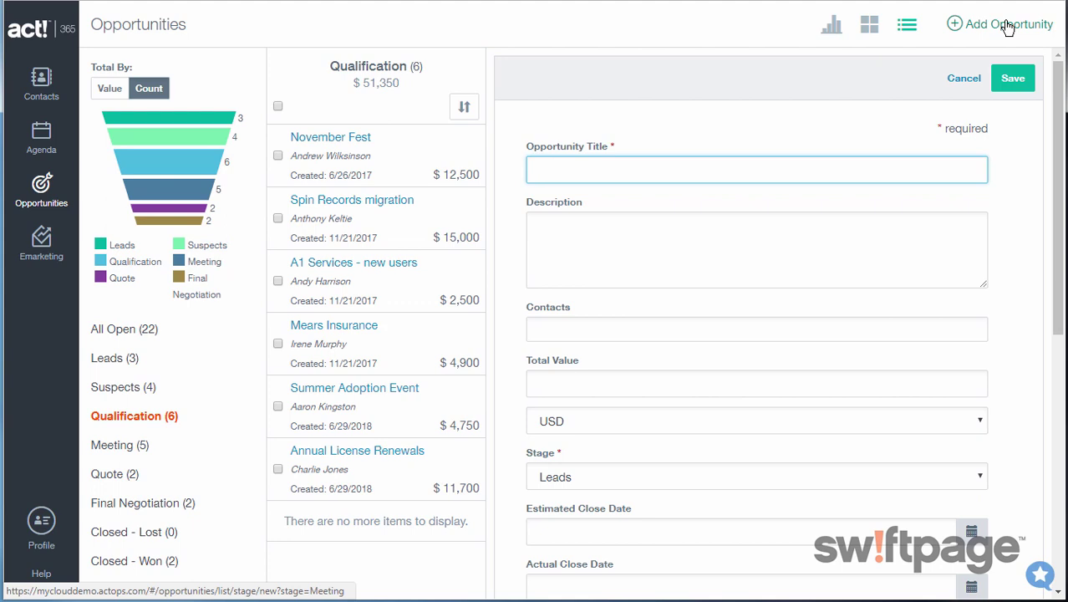
{"action": "type", "text": "December Renewals"}
{"action": "key", "text": "Tab"}
{"action": "key", "text": "Tab"}
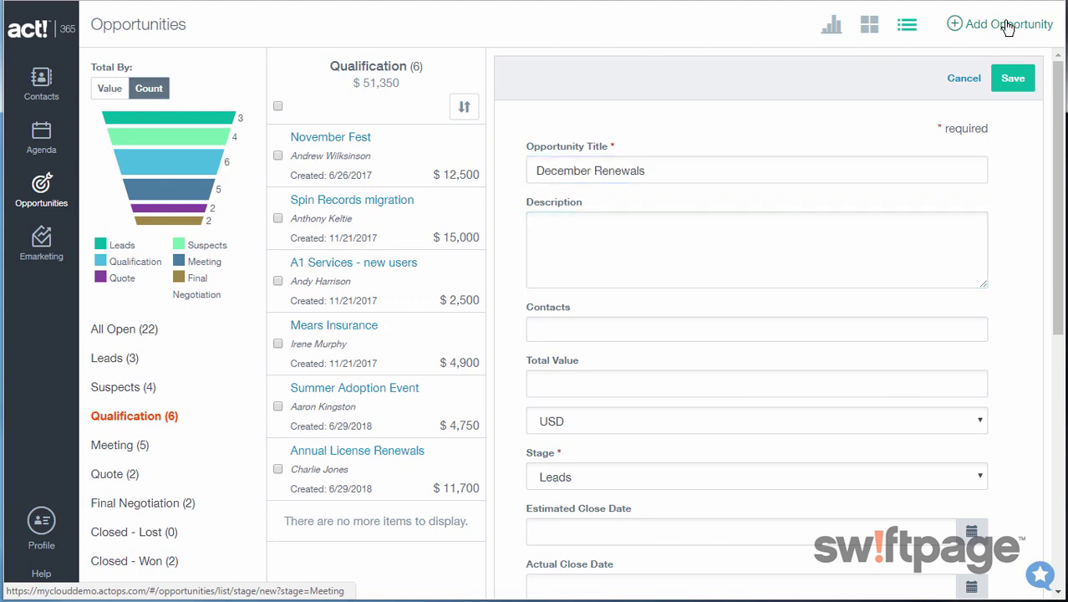
{"action": "type", "text": "Bren"}
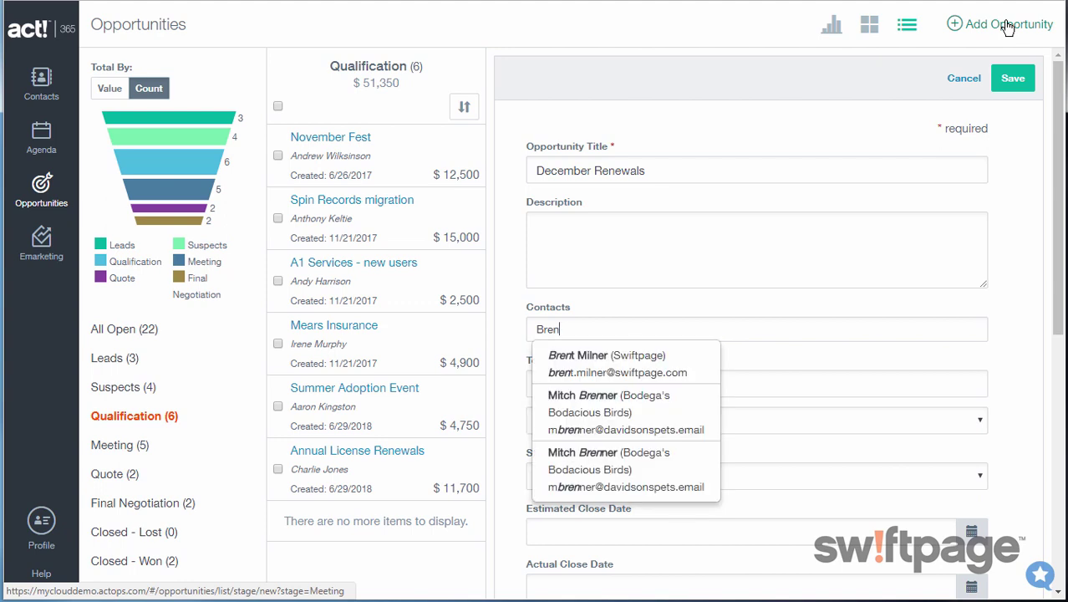
{"action": "left_click", "coordinate": [649, 401]}
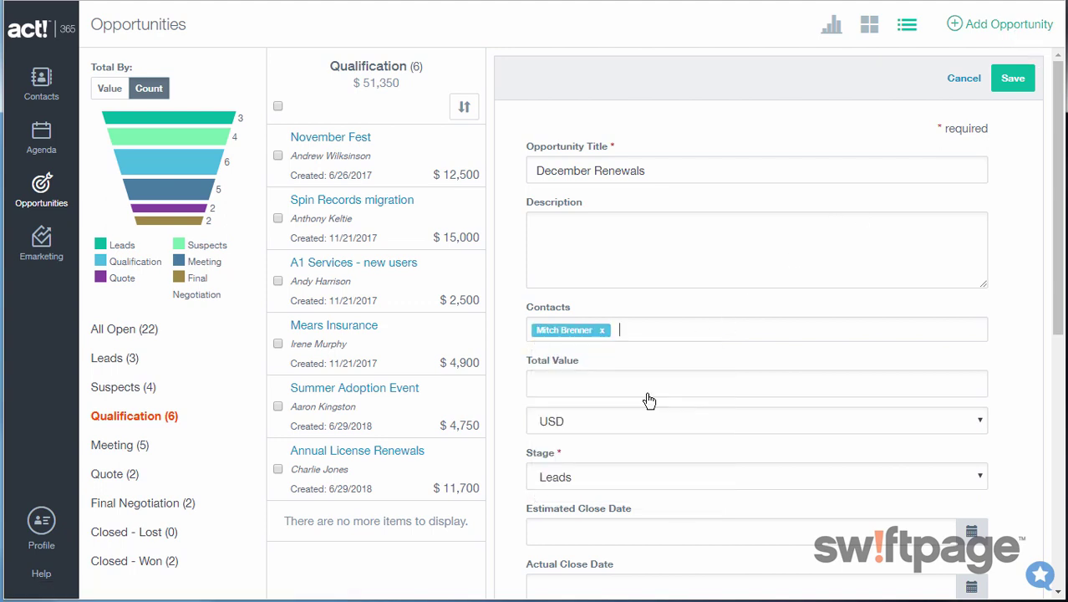
{"action": "left_click", "coordinate": [646, 386]}
{"action": "type", "text": "3,500"}
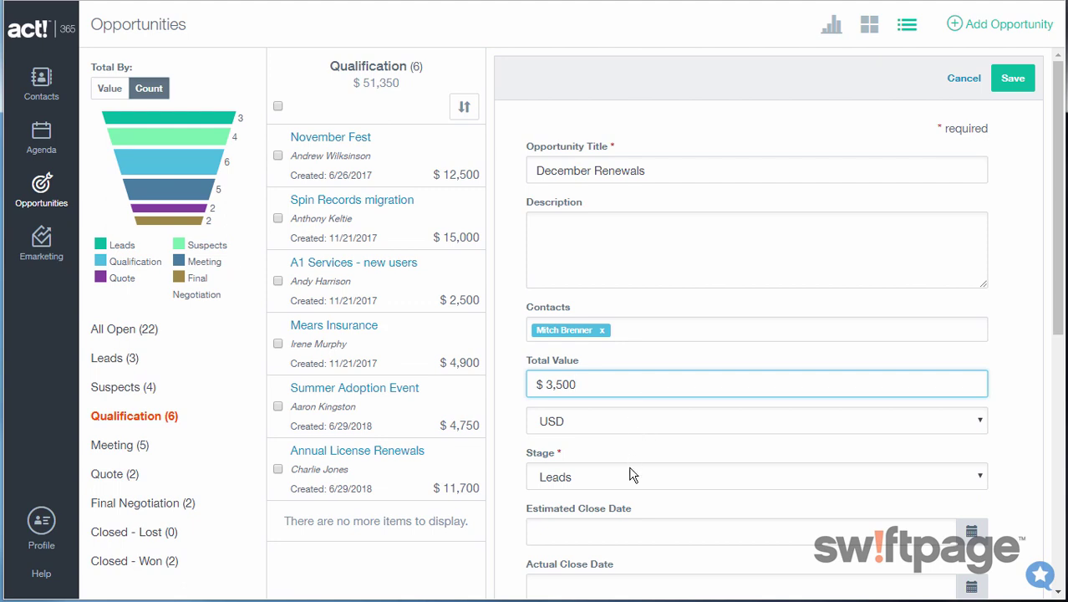
- Set the estimated close date to 11/16/2018 and save the opportunity
{"action": "scroll", "coordinate": [628, 484], "scroll_direction": "down", "scroll_amount": 3}
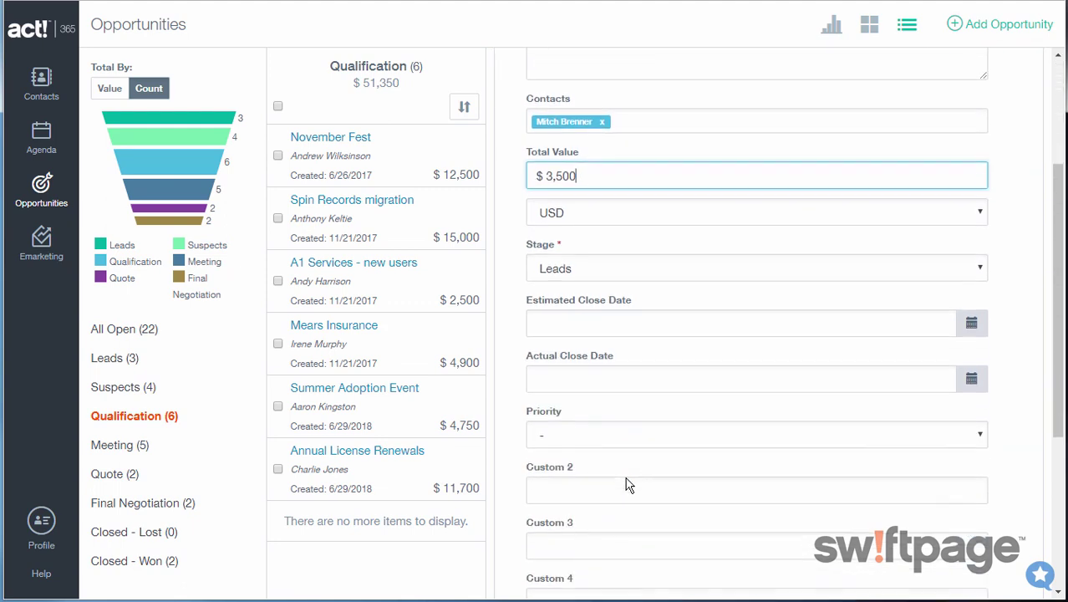
{"action": "left_click", "coordinate": [969, 300]}
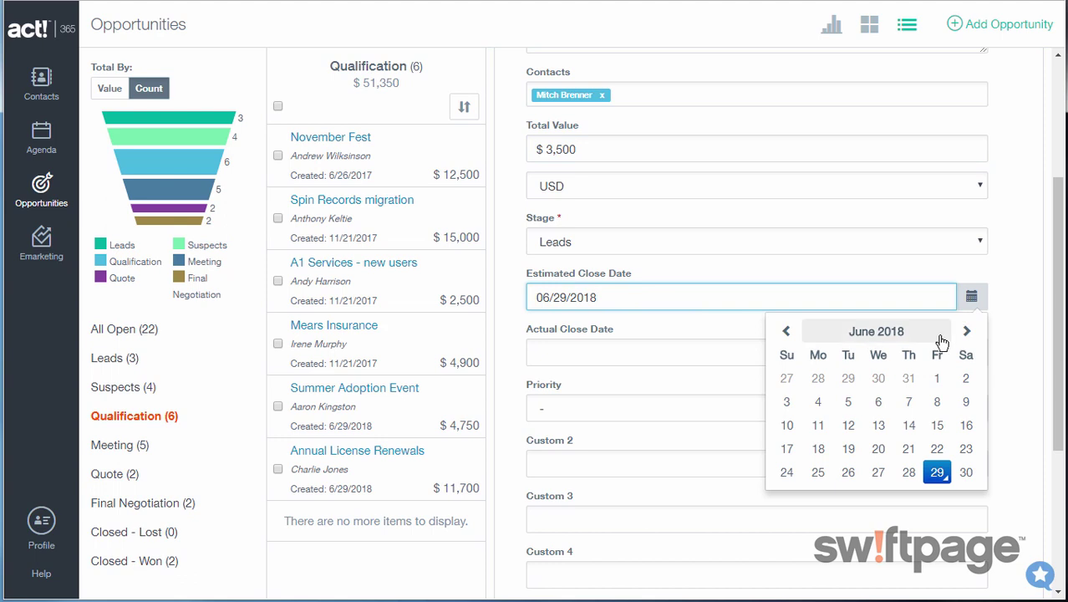
{"action": "left_click", "coordinate": [966, 331]}
{"action": "left_click", "coordinate": [966, 331]}
{"action": "left_click", "coordinate": [966, 331]}
{"action": "left_click", "coordinate": [966, 331]}
{"action": "left_click", "coordinate": [966, 331]}
{"action": "left_click", "coordinate": [936, 426]}
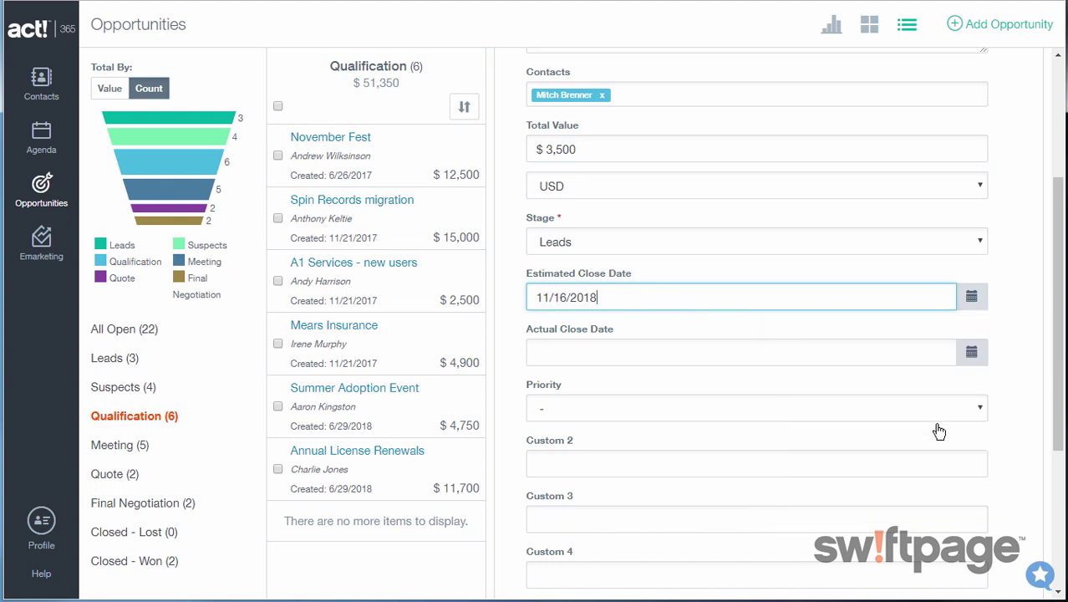
{"action": "scroll", "coordinate": [976, 411], "scroll_direction": "down", "scroll_amount": 3}
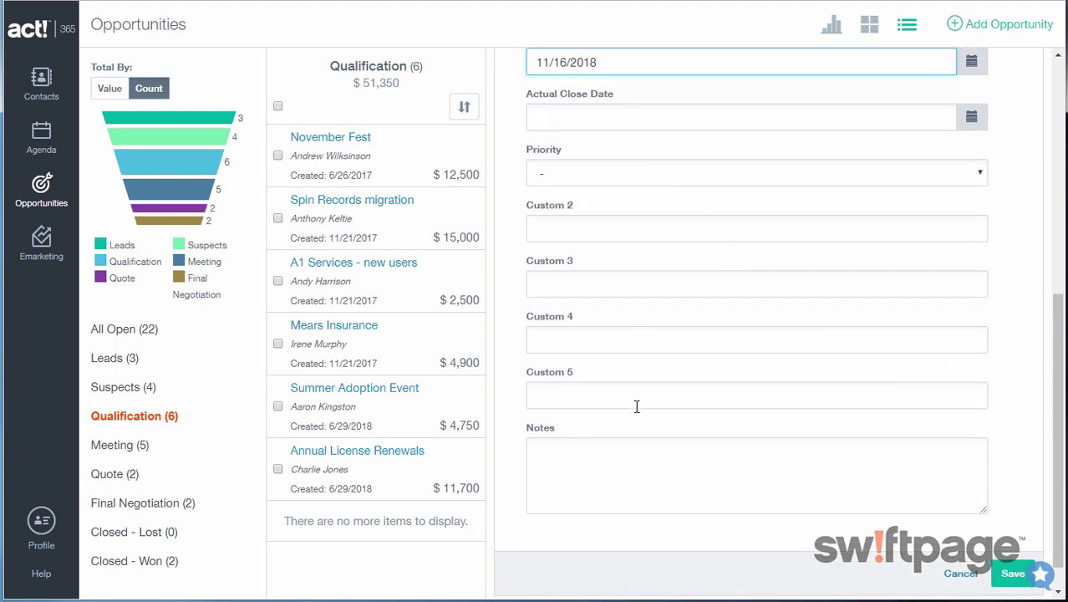
{"action": "left_click", "coordinate": [1011, 575]}
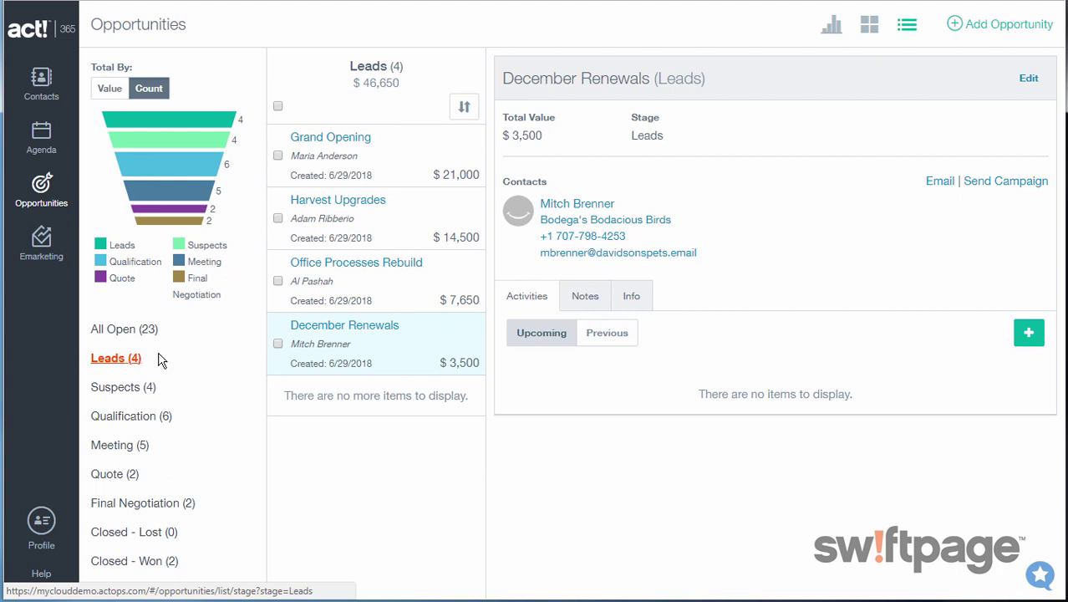
- Switch Opportunities to the 'Total Pipeline by user by month' chart
{"action": "left_click", "coordinate": [832, 31]}
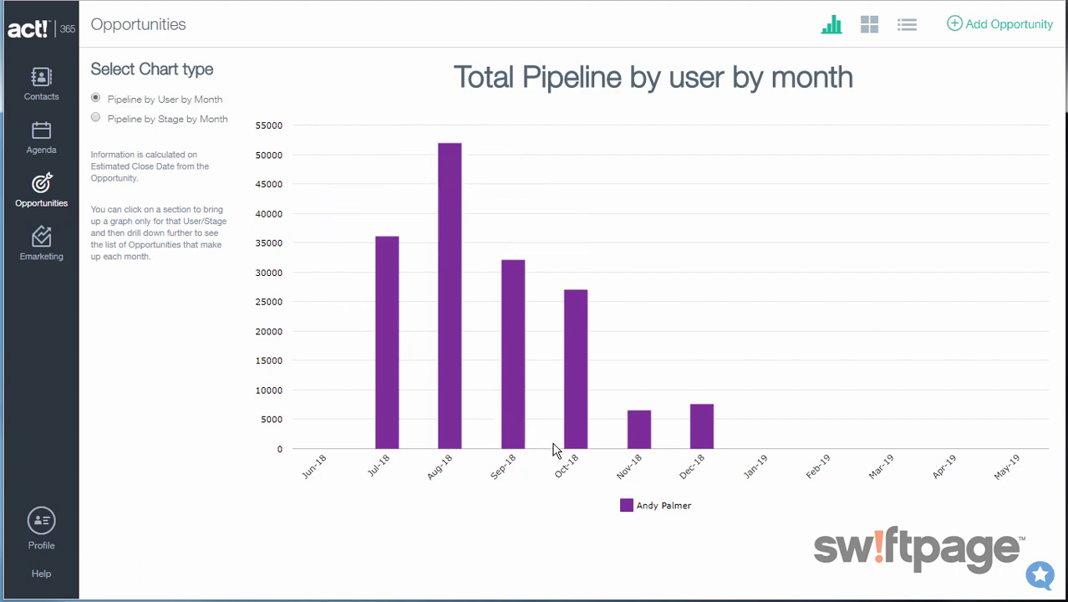
- Chart the pipeline by stage by month and check the bar values
{"action": "left_click", "coordinate": [95, 118]}
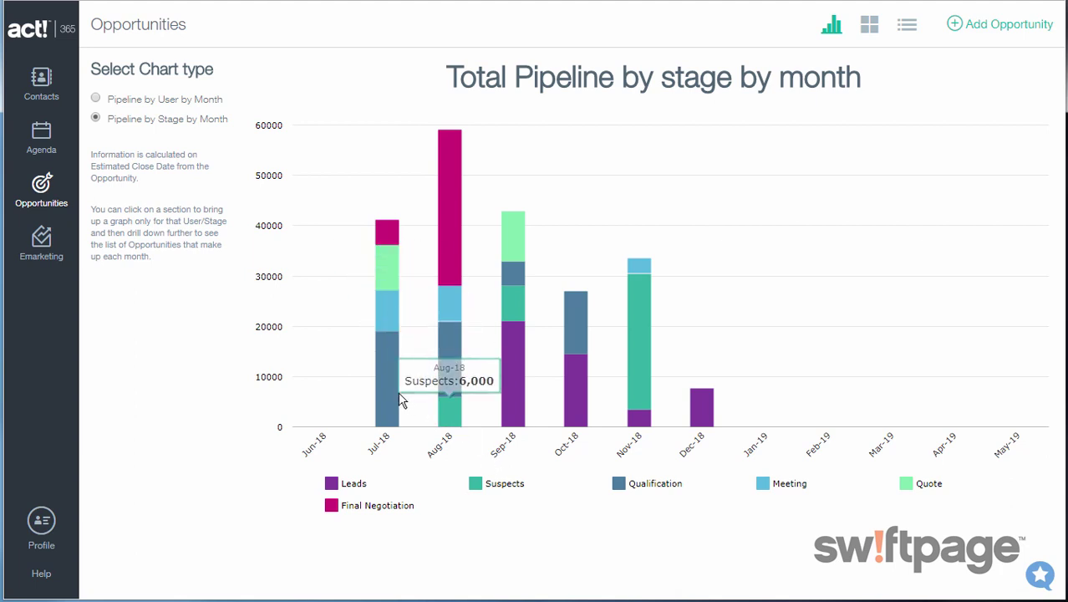
{"action": "mouse_move", "coordinate": [393, 395]}
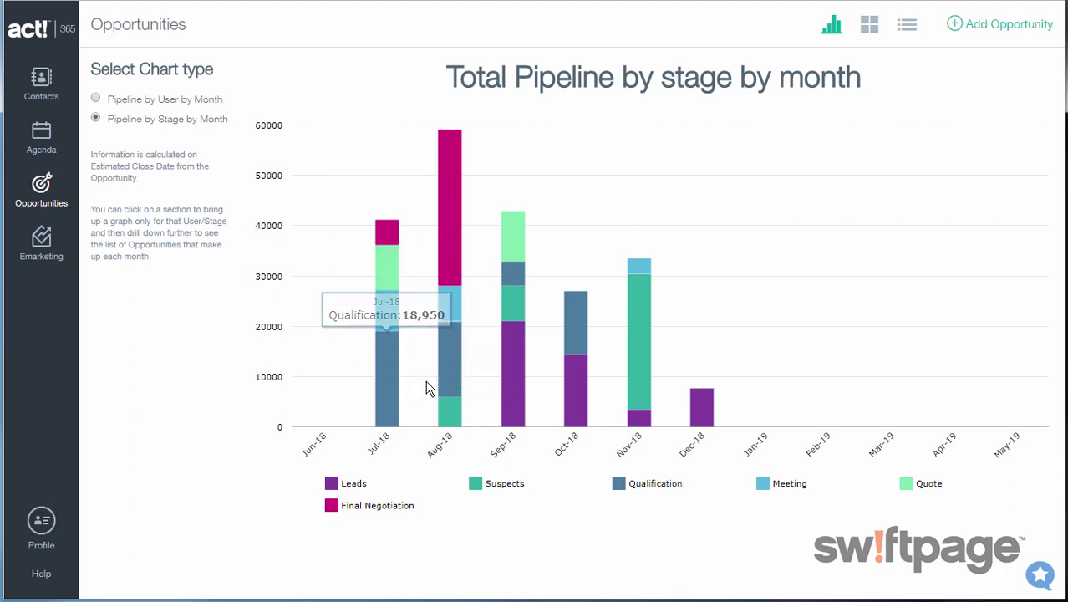
{"action": "mouse_move", "coordinate": [456, 373]}
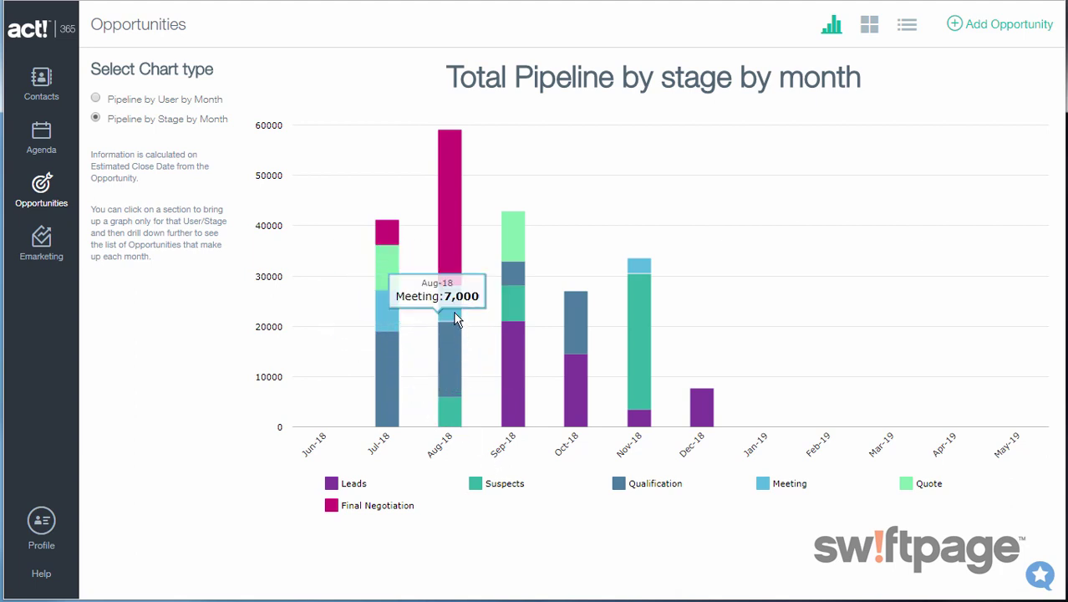
{"action": "mouse_move", "coordinate": [445, 277]}
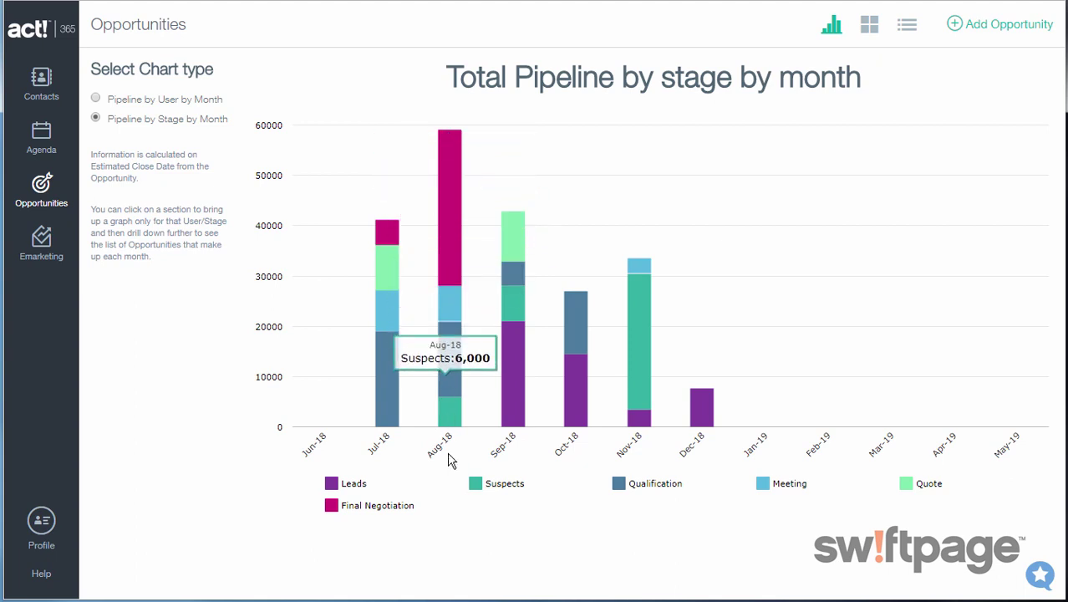
- Hide Suspects, Qualification and Meeting from the chart, then show all three again
{"action": "left_click", "coordinate": [475, 486]}
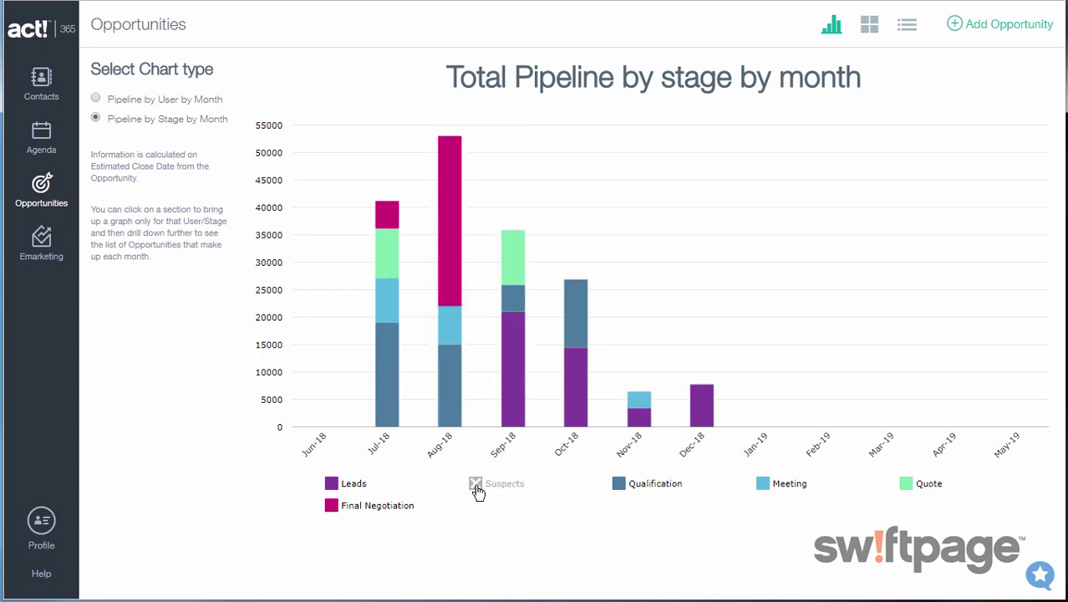
{"action": "left_click", "coordinate": [620, 486]}
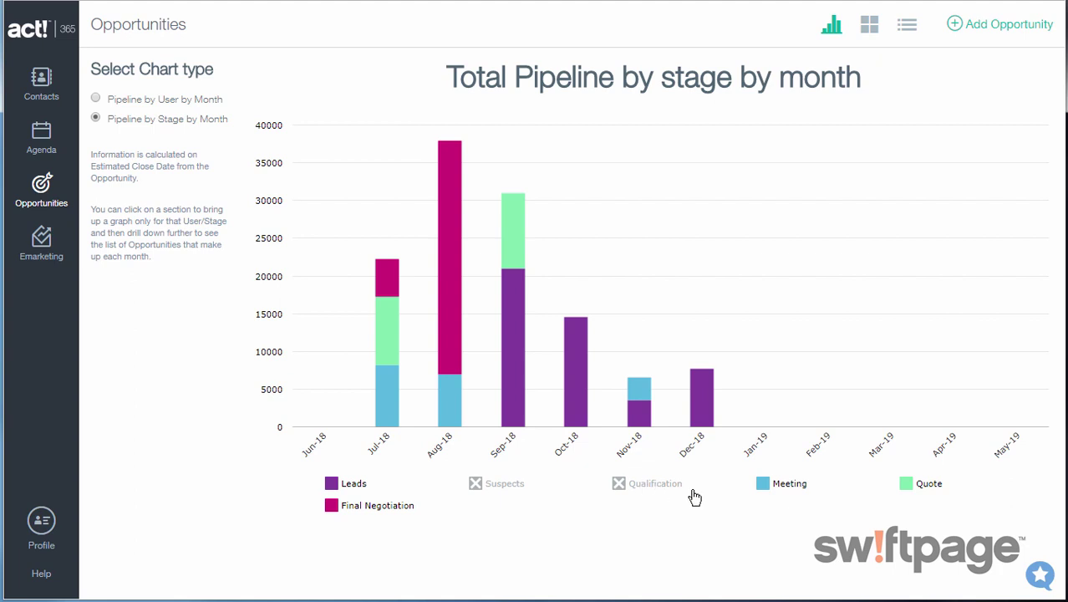
{"action": "left_click", "coordinate": [763, 486]}
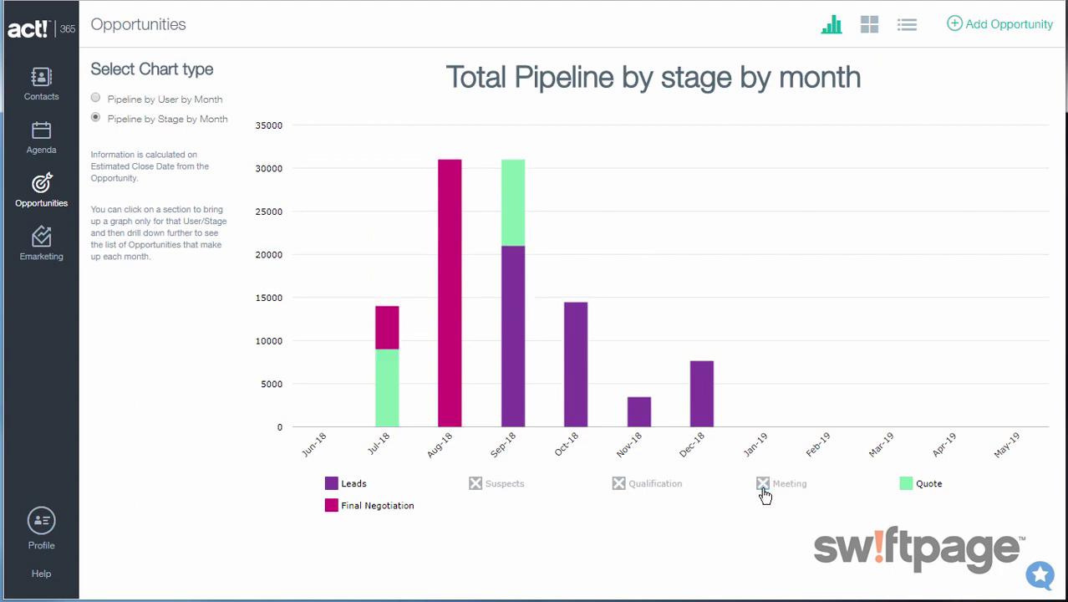
{"action": "left_click", "coordinate": [763, 486]}
{"action": "left_click", "coordinate": [476, 484]}
{"action": "left_click", "coordinate": [618, 483]}
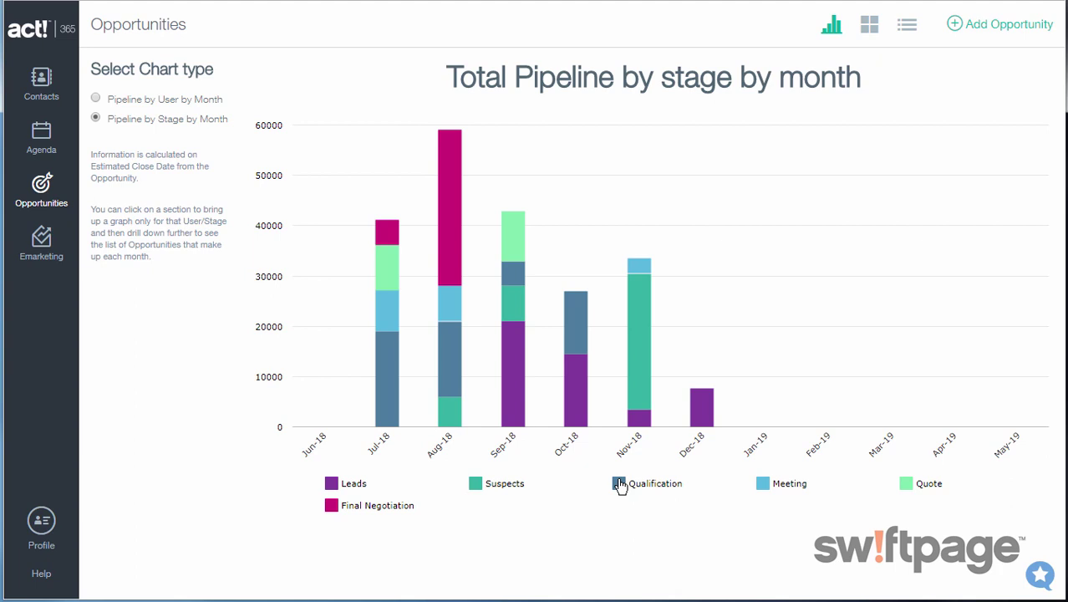
- Drill into the Qualification bar to list its 3 opportunities worth $18,950, then open Help
{"action": "left_click", "coordinate": [385, 399]}
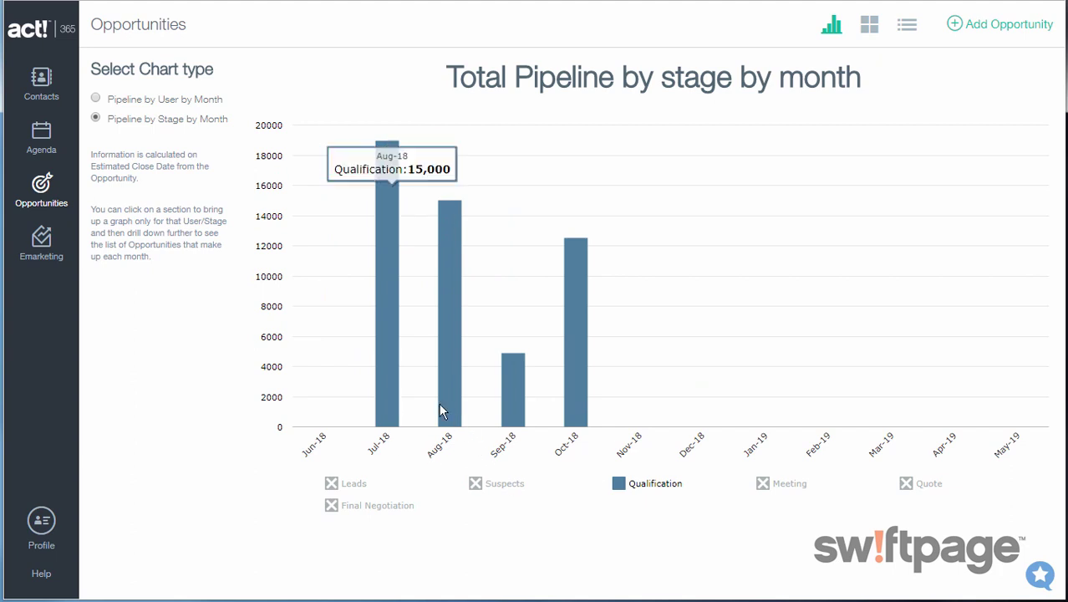
{"action": "left_click", "coordinate": [389, 388]}
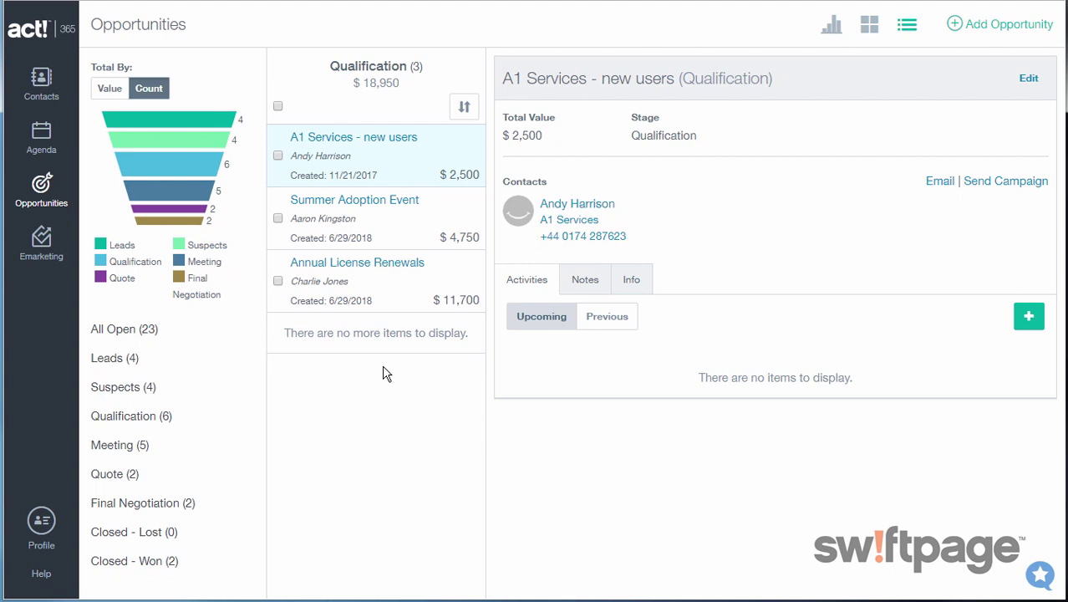
{"action": "left_click", "coordinate": [41, 577]}
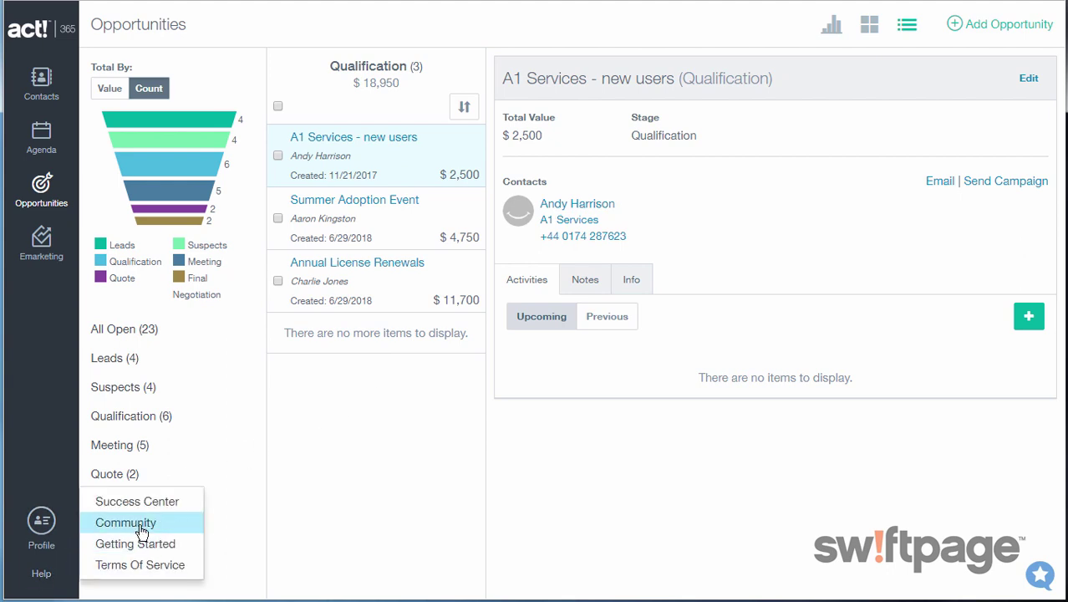